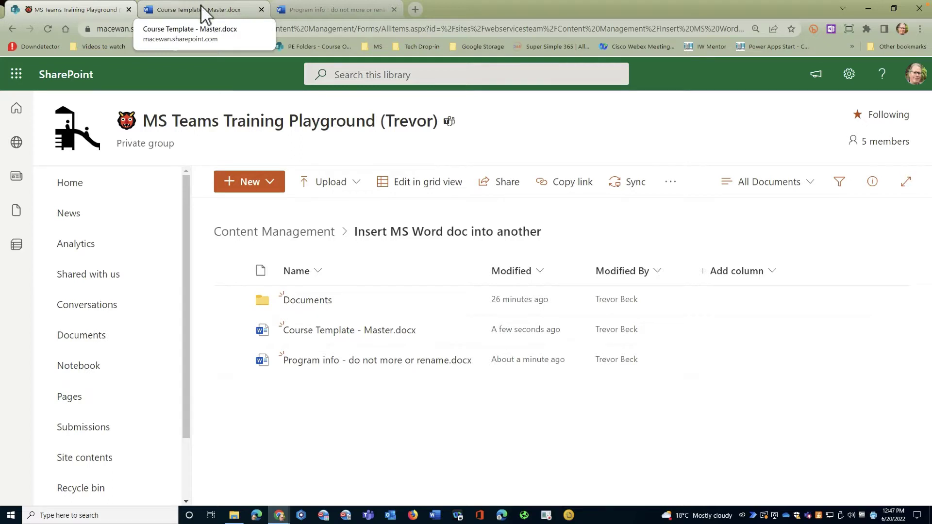
left_click(204, 14)
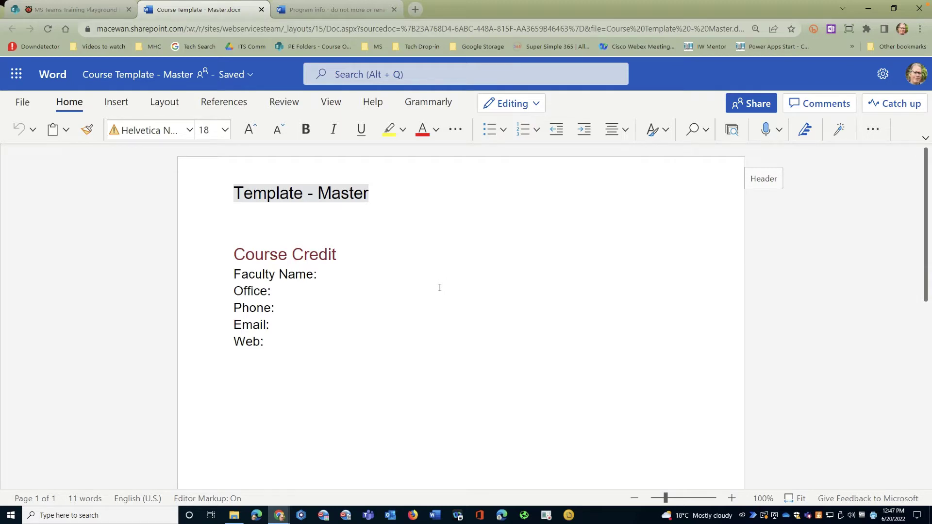
left_click(326, 8)
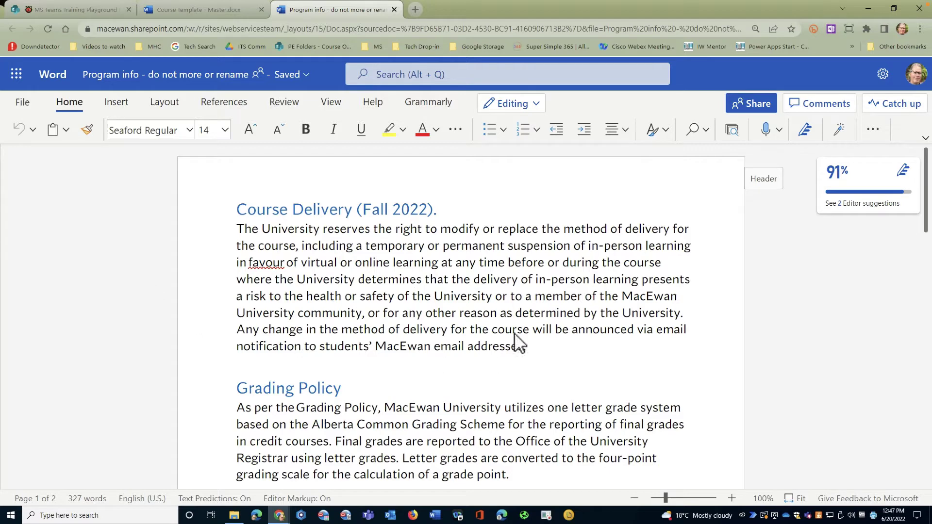
left_click(93, 6)
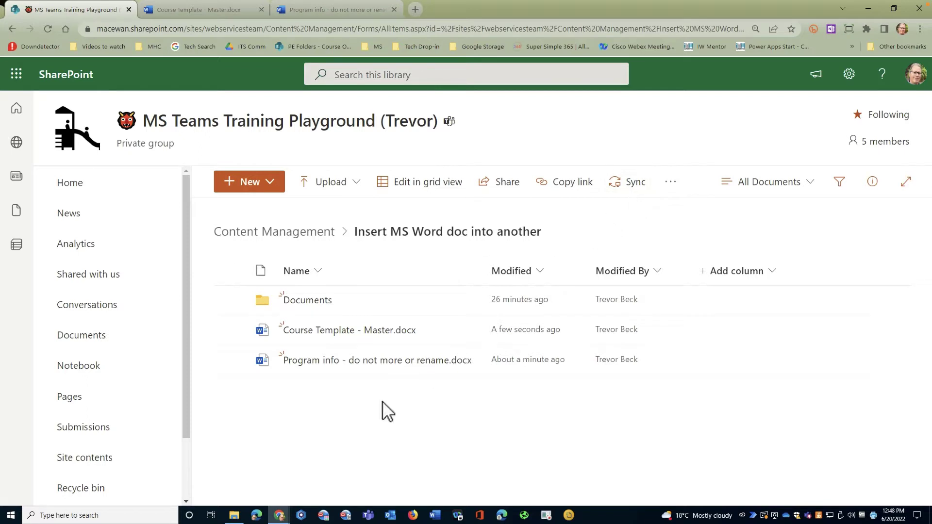
- Check the Course Template - Master ⋮ > Open menu in SharePoint, then show the synced library in File Explorer
left_click(234, 516)
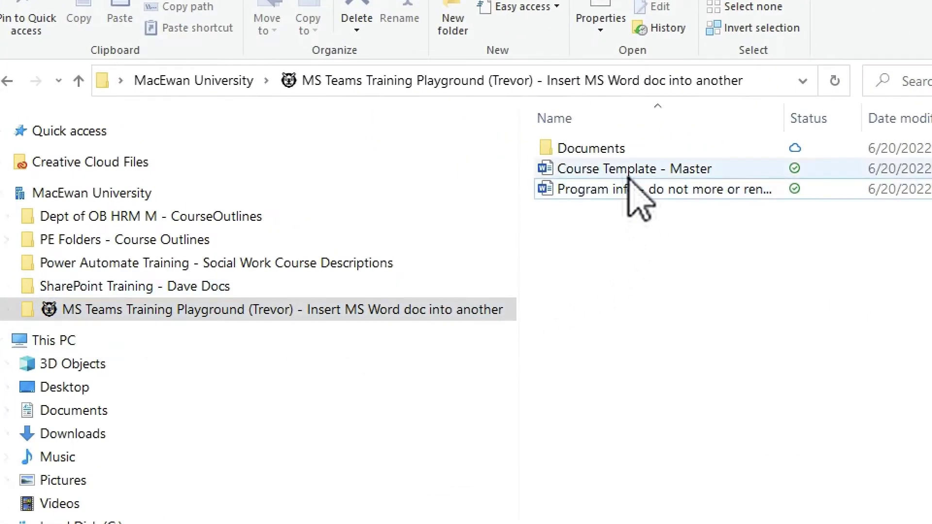
mouse_move(618, 200)
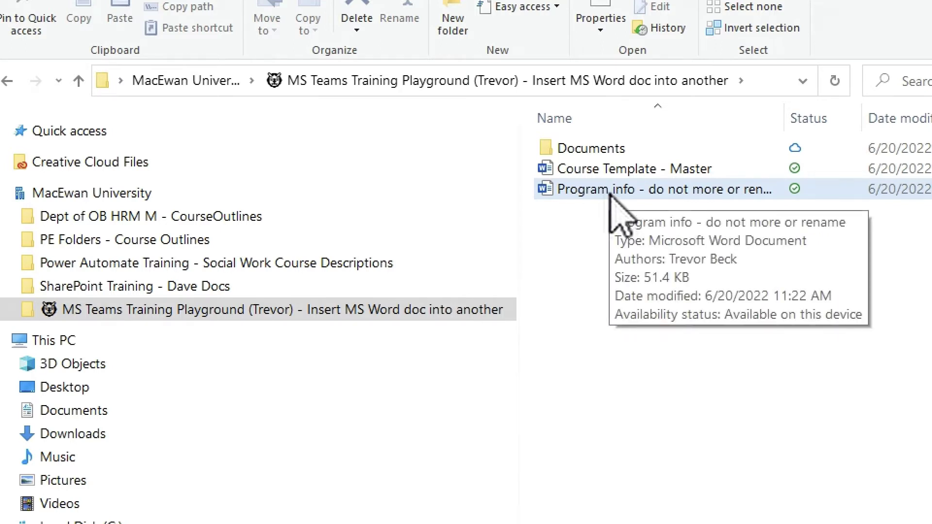
left_click(737, 190)
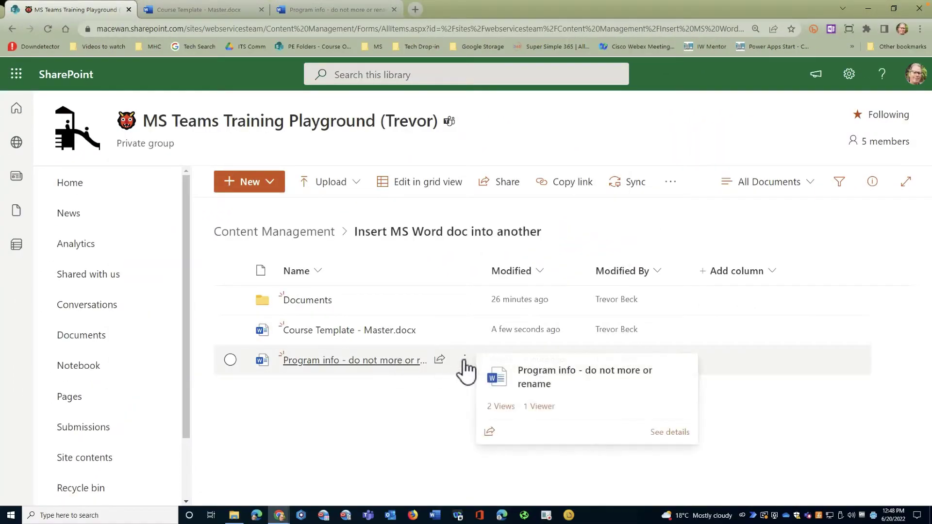
left_click(466, 334)
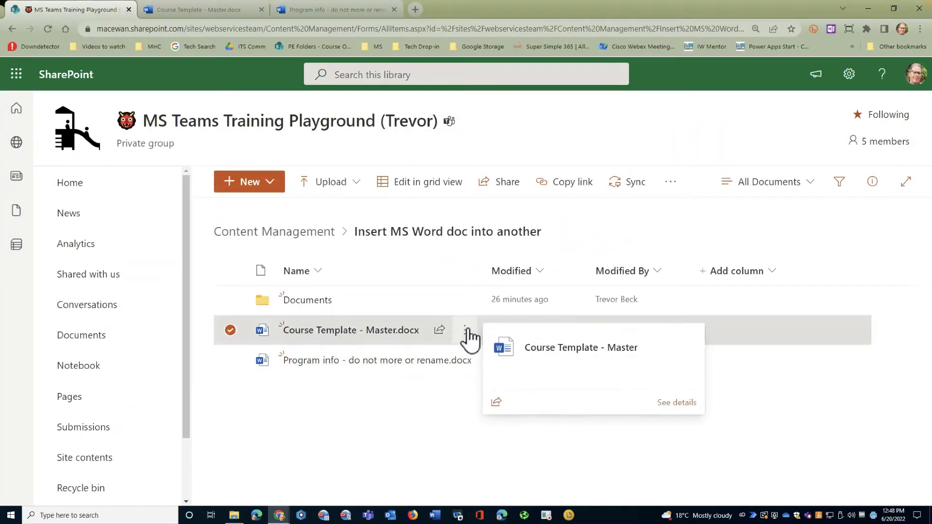
mouse_move(491, 115)
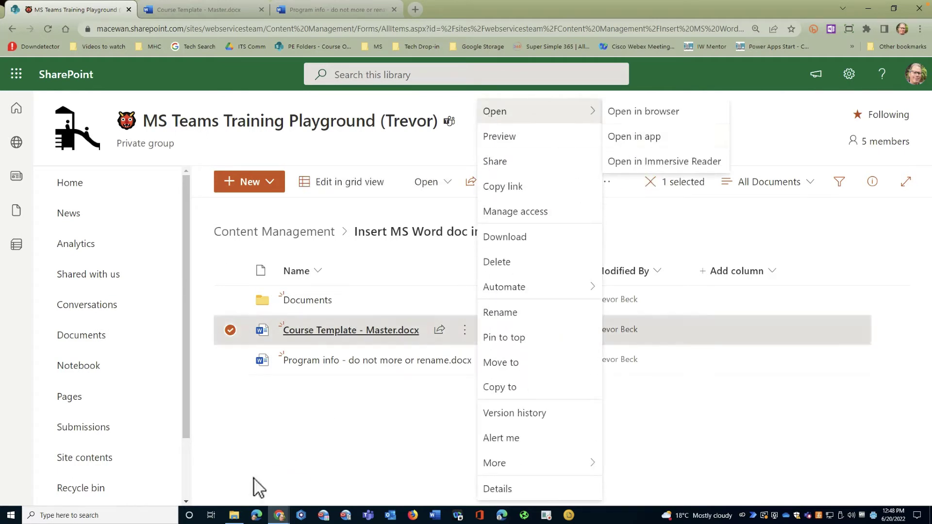
left_click(237, 517)
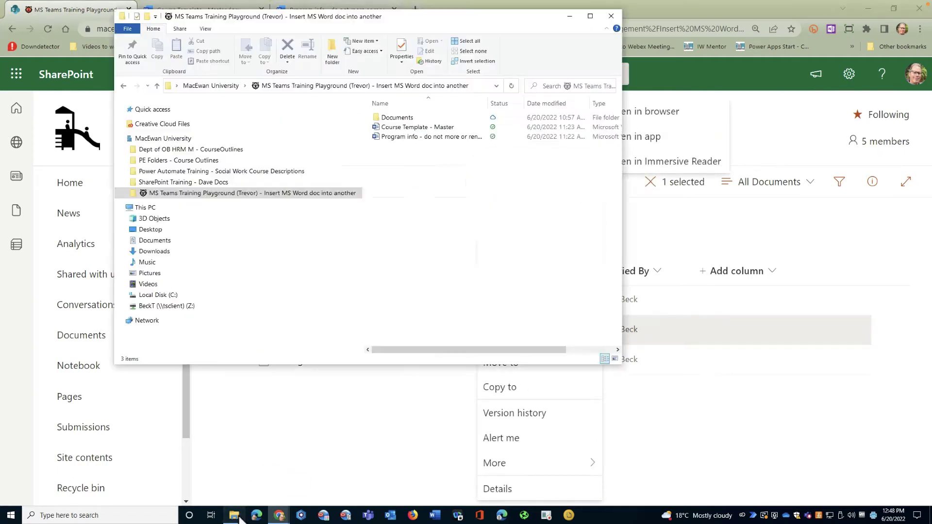
- Open Course Template - Master in desktop Word and enlarge its window
left_click(404, 126)
double_click(404, 127)
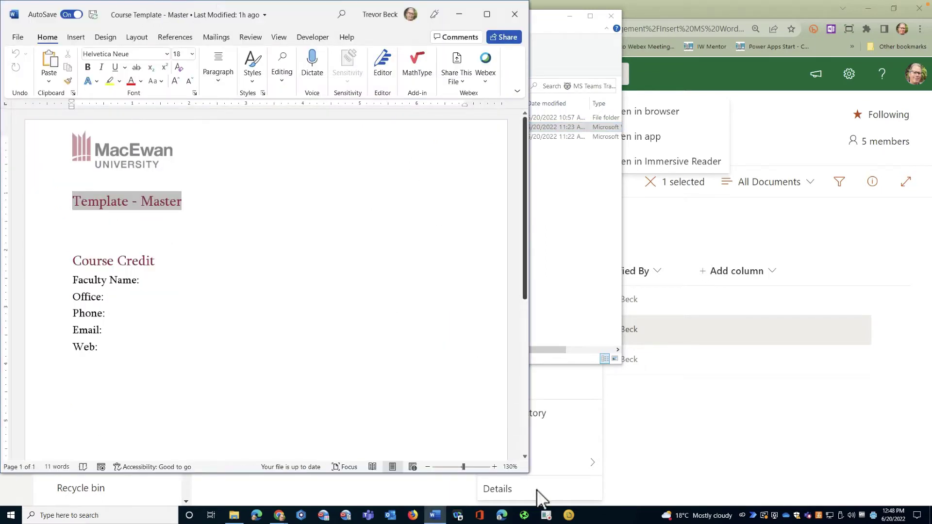
left_click_drag(529, 475, 753, 495)
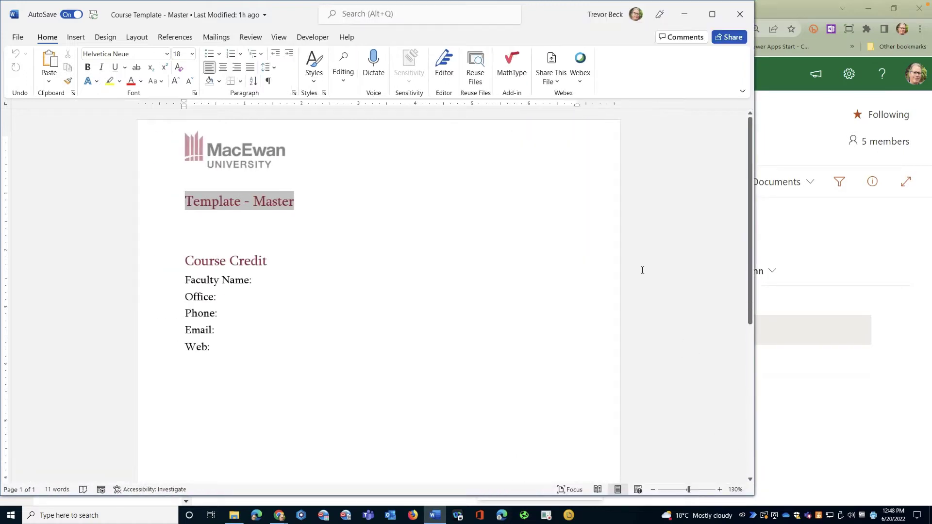
- Add an empty line below Web: and start Insert > Object > Text from File
left_click(192, 367)
key("Return")
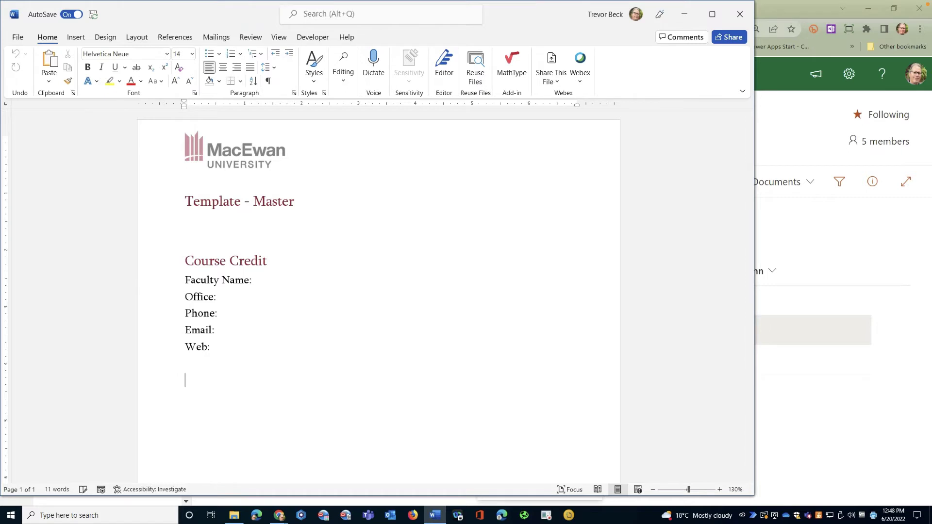
left_click(77, 38)
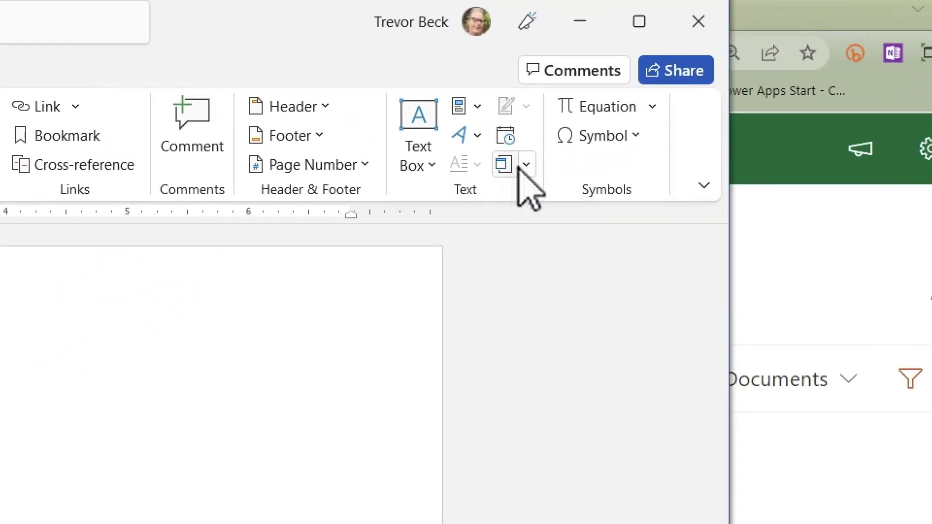
left_click(527, 165)
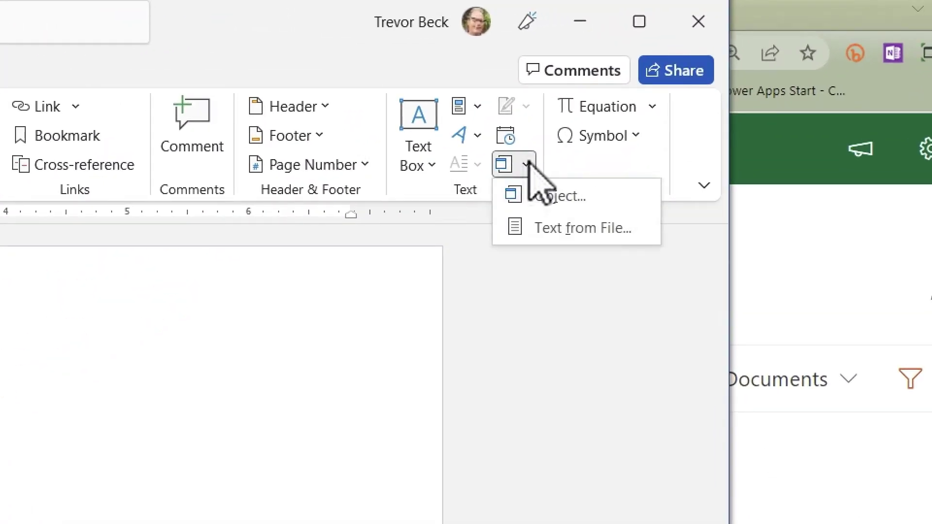
left_click(569, 228)
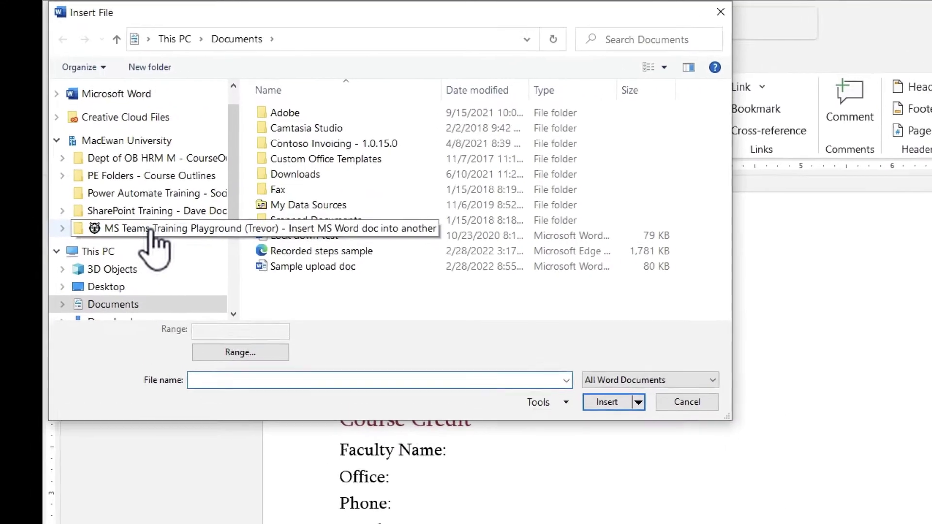
- Insert the Program info document from the synced library folder as a link
left_click(150, 230)
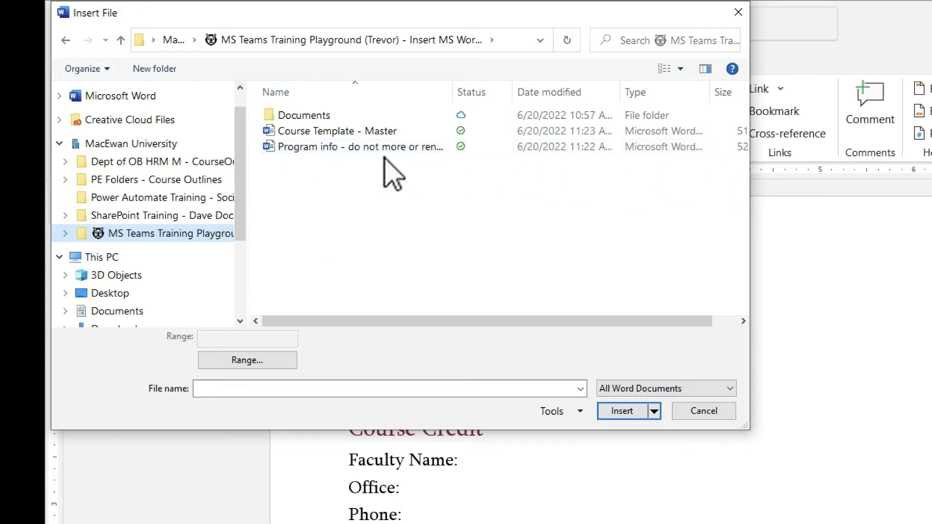
left_click(344, 149)
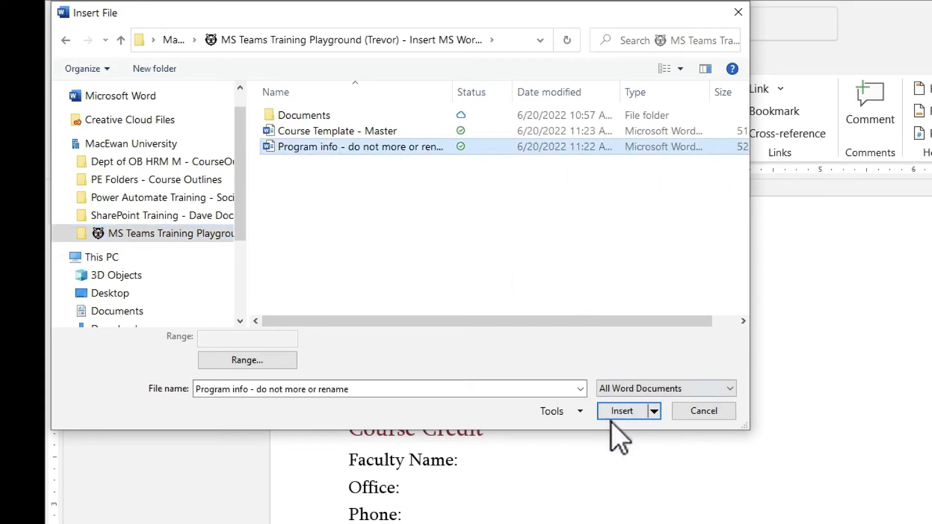
left_click(655, 412)
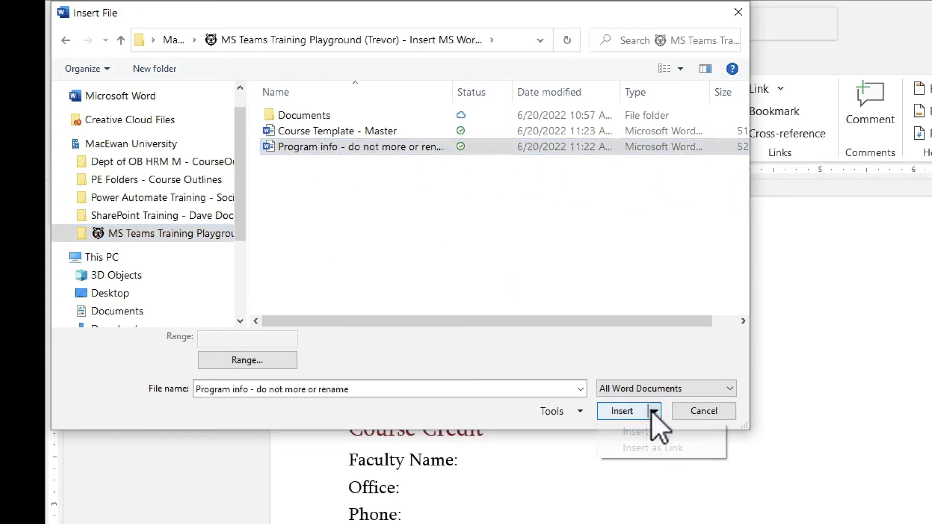
left_click(682, 451)
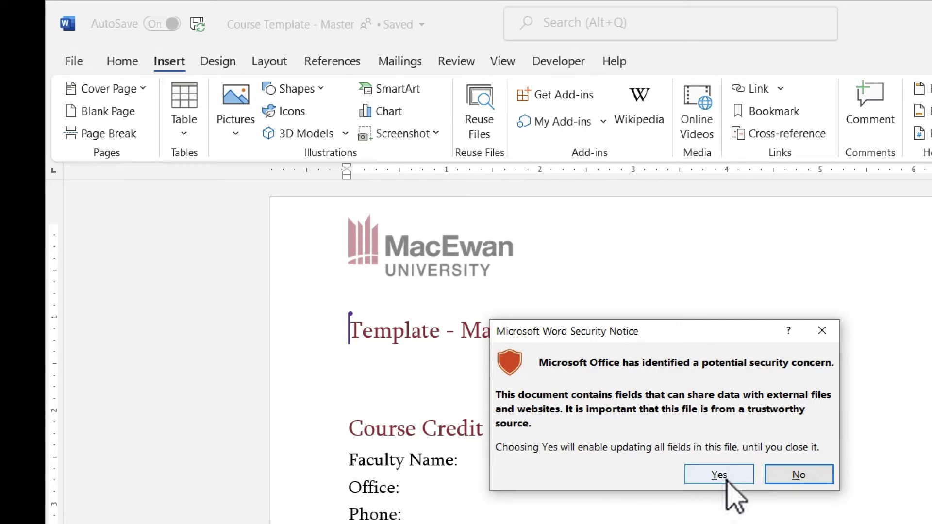
left_click(720, 474)
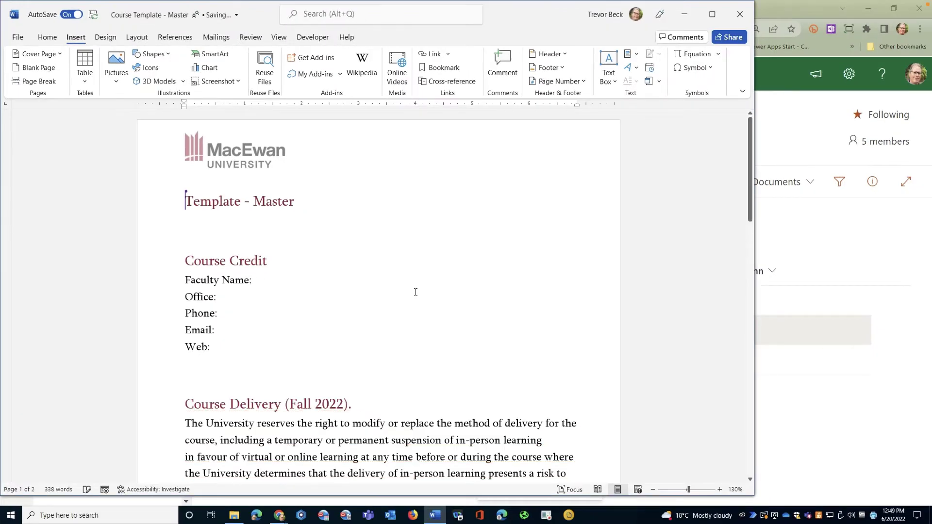
scroll(404, 408, "down", 2)
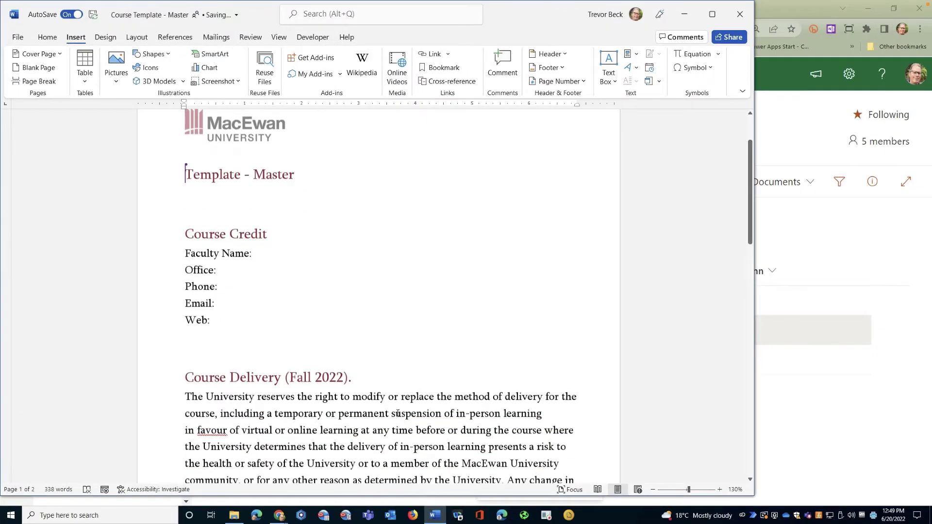
scroll(398, 414, "down", 4)
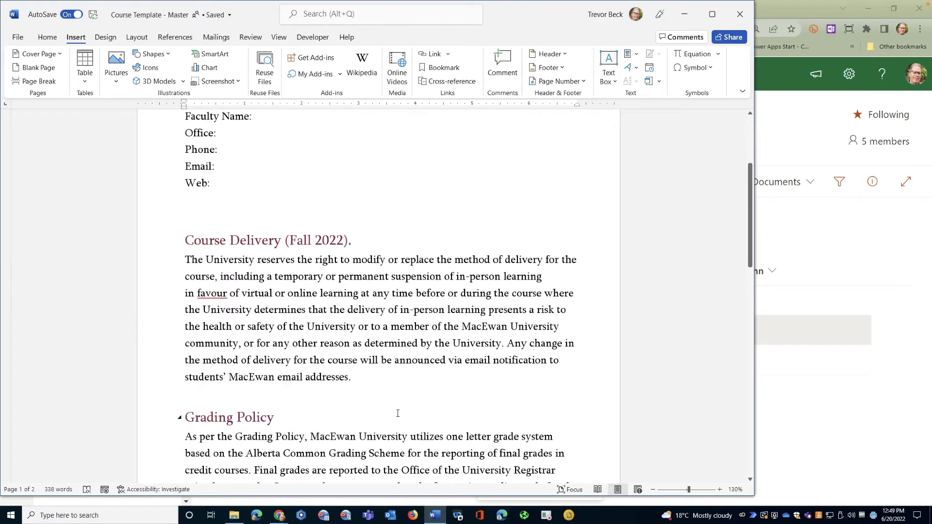
scroll(398, 414, "down", 3)
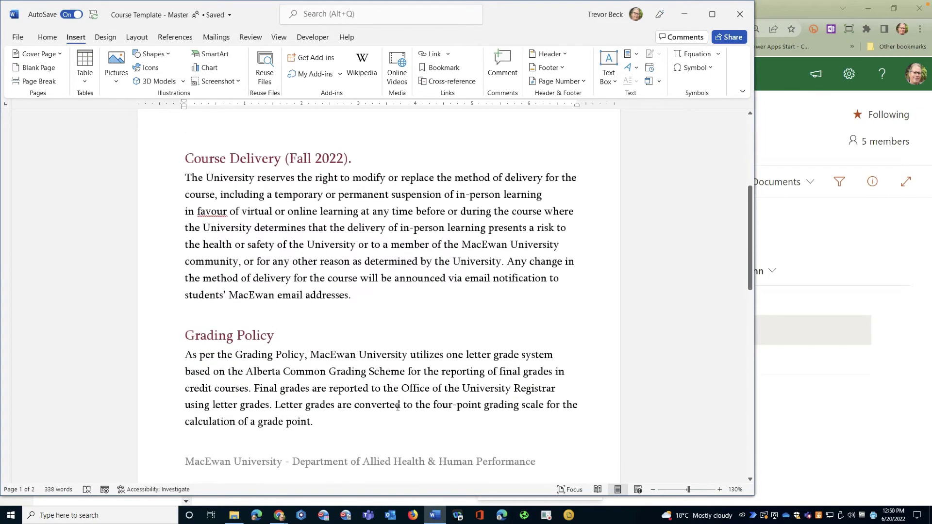
scroll(398, 407, "up", 3)
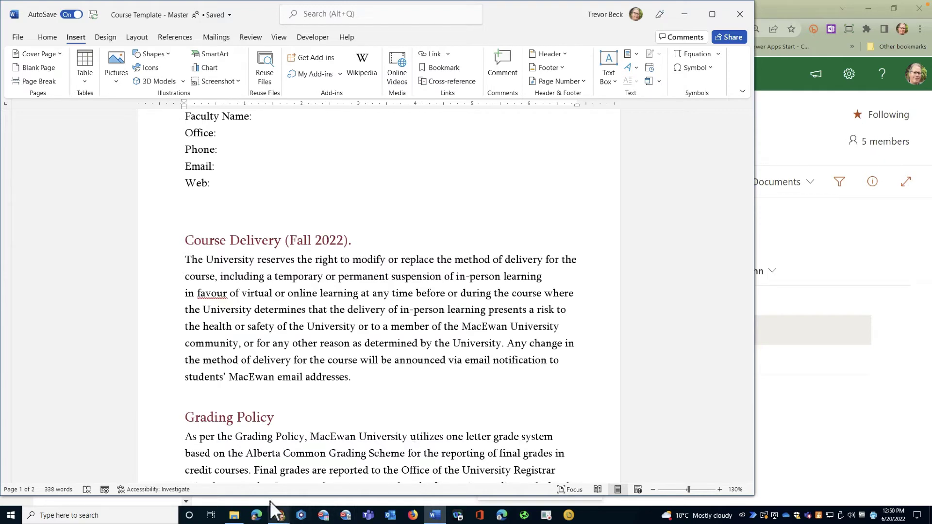
- Open Program info, change its heading year from 2022 to 2023, and close the file
left_click(238, 517)
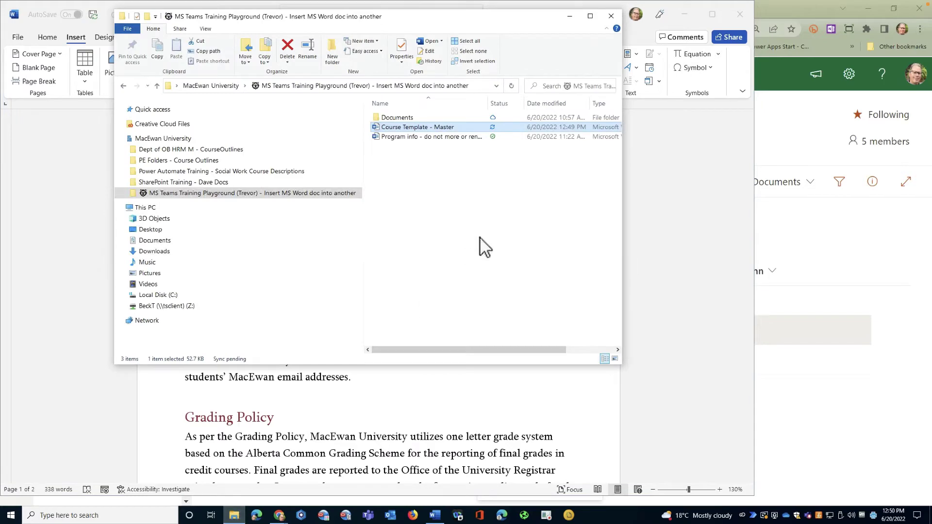
left_click(402, 139)
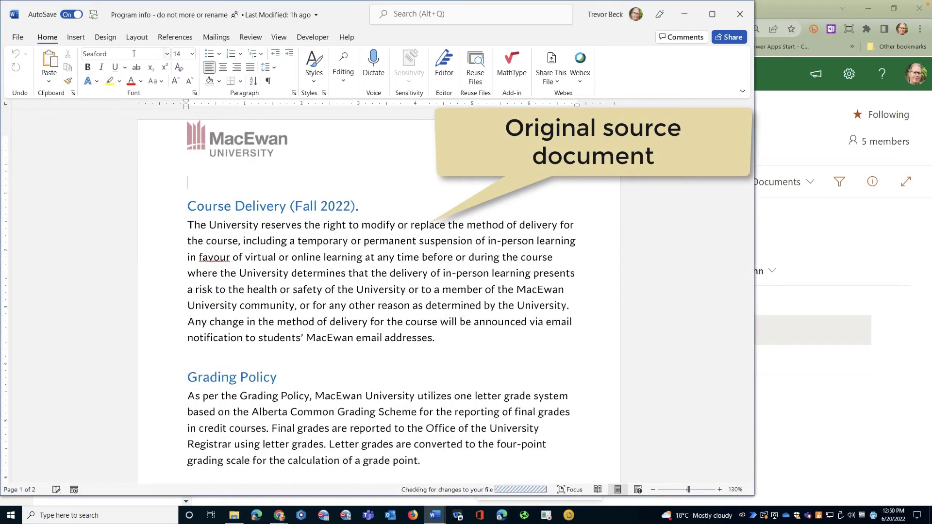
left_click(351, 206)
key("BackSpace")
type("3")
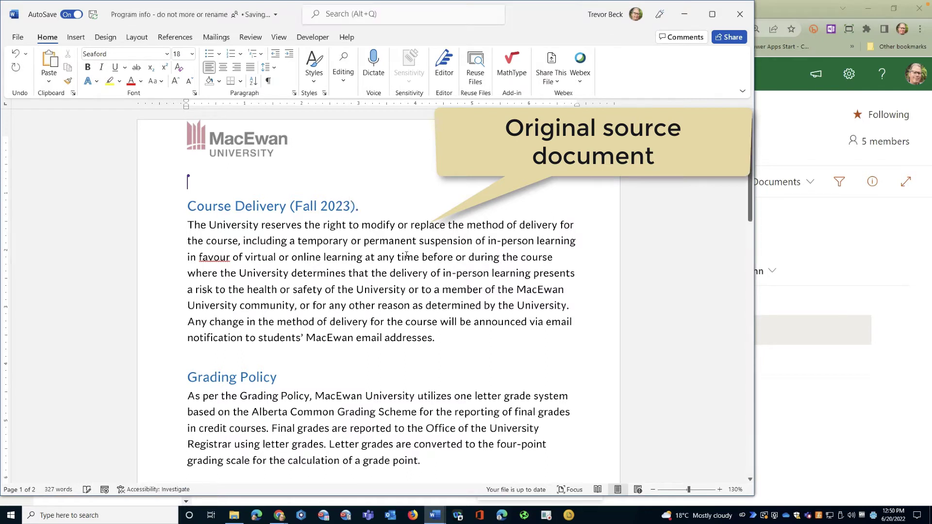
left_click(740, 14)
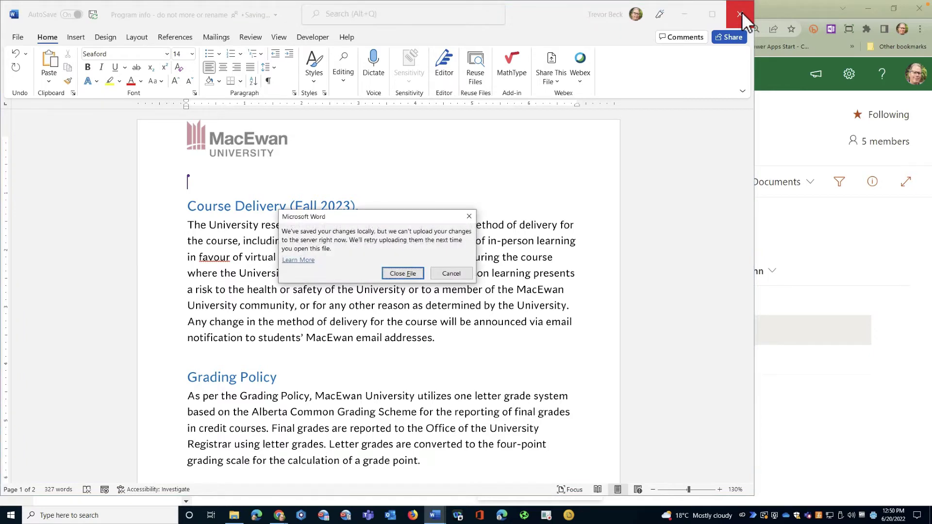
left_click(406, 274)
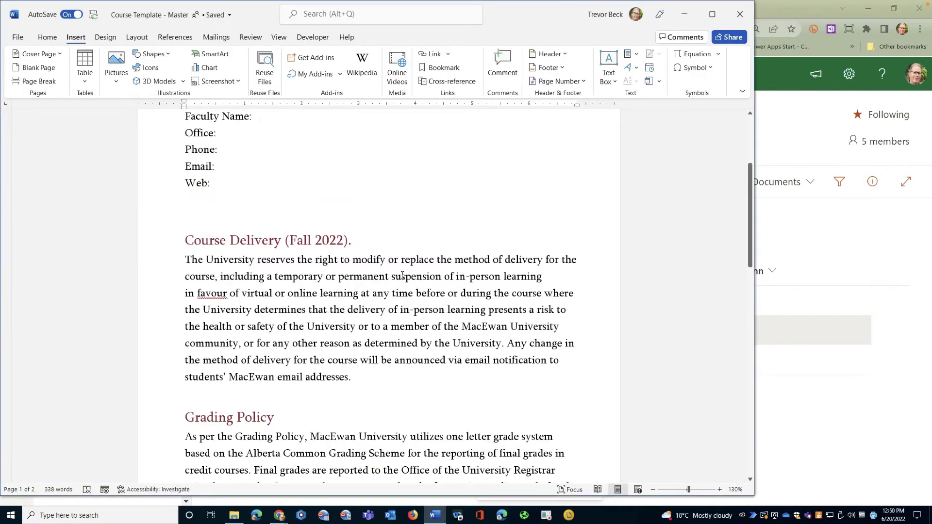
- Update the template's included Course Delivery field so its heading shows Fall 2023
right_click(187, 240)
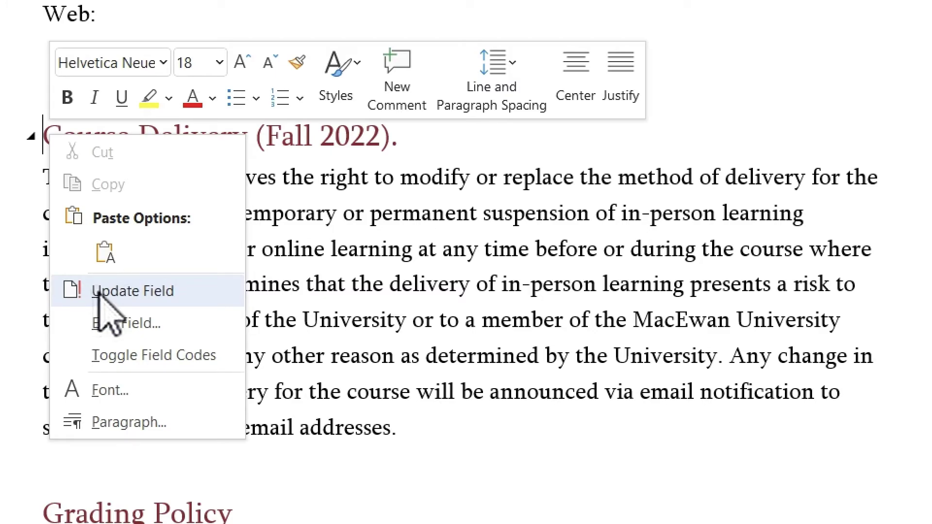
left_click(99, 291)
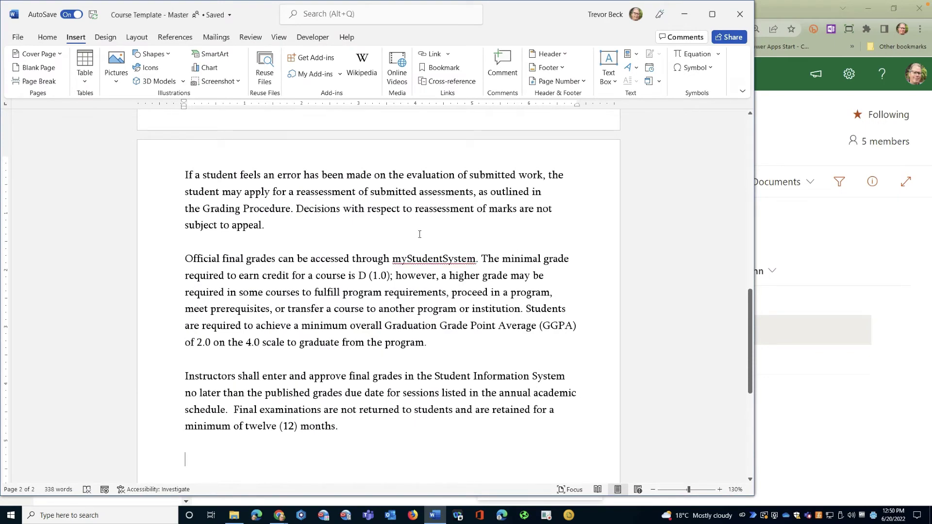
scroll(419, 234, "up", 5)
scroll(420, 234, "up", 4)
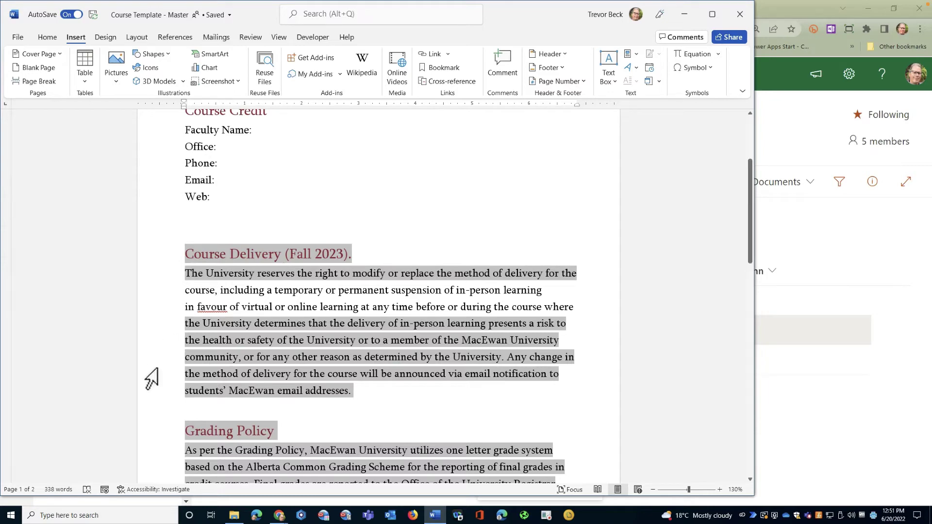
- Move the Program info document beside the template to compare the Fall 2023 headings
left_click(235, 518)
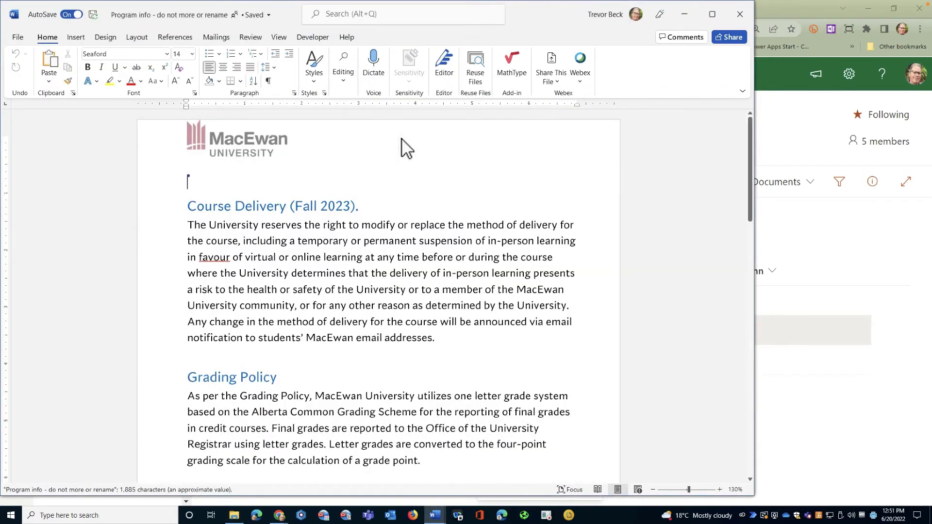
left_click_drag(541, 8, 736, 12)
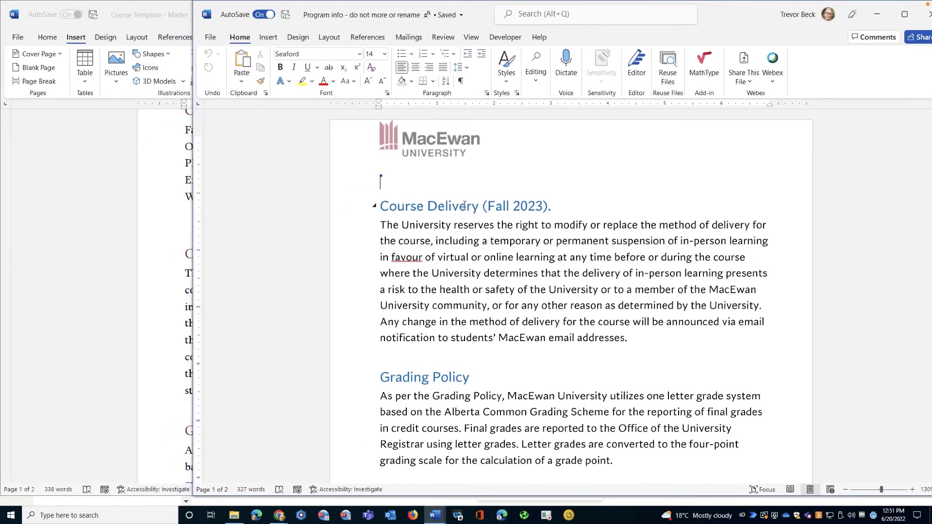
left_click(467, 206)
scroll(420, 227, "down", 1)
scroll(420, 227, "down", 2)
- Select the template's included program-info block, then close the course template
left_click(187, 219)
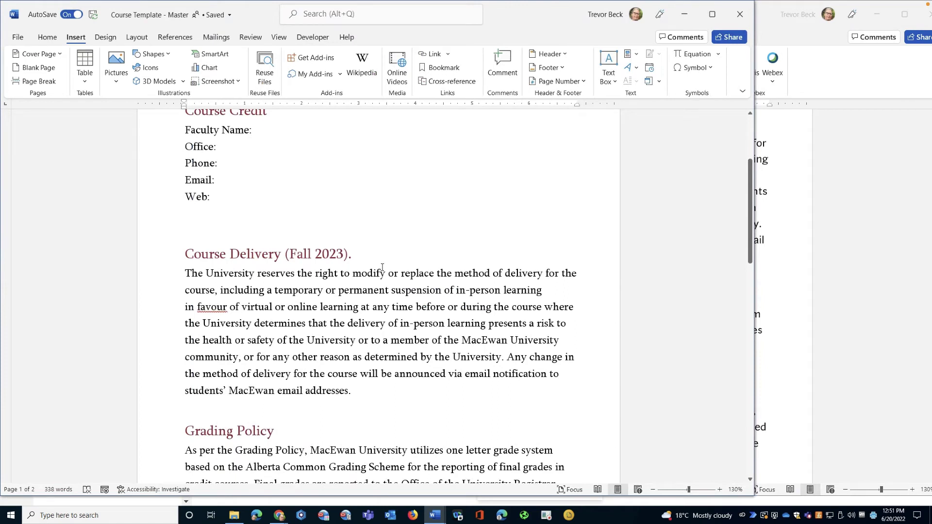
left_click(231, 254)
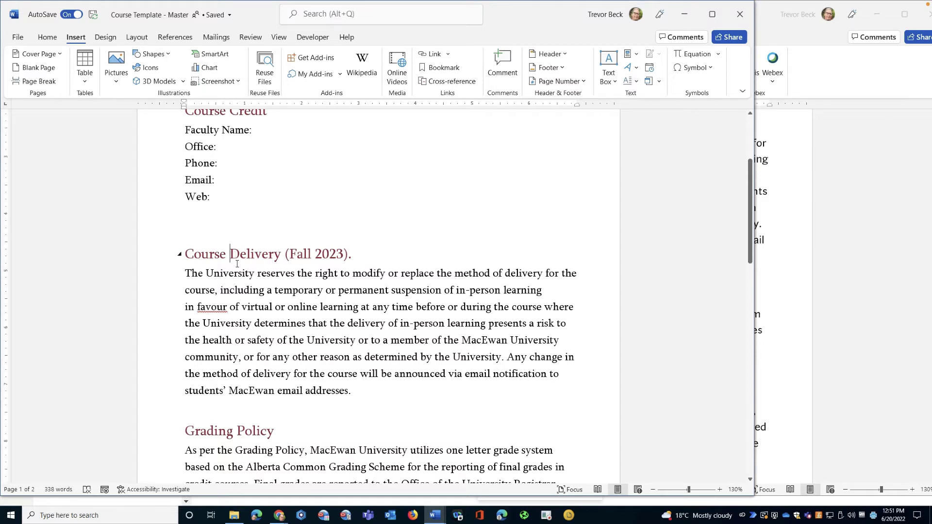
key("Home")
key("ctrl+shift+End")
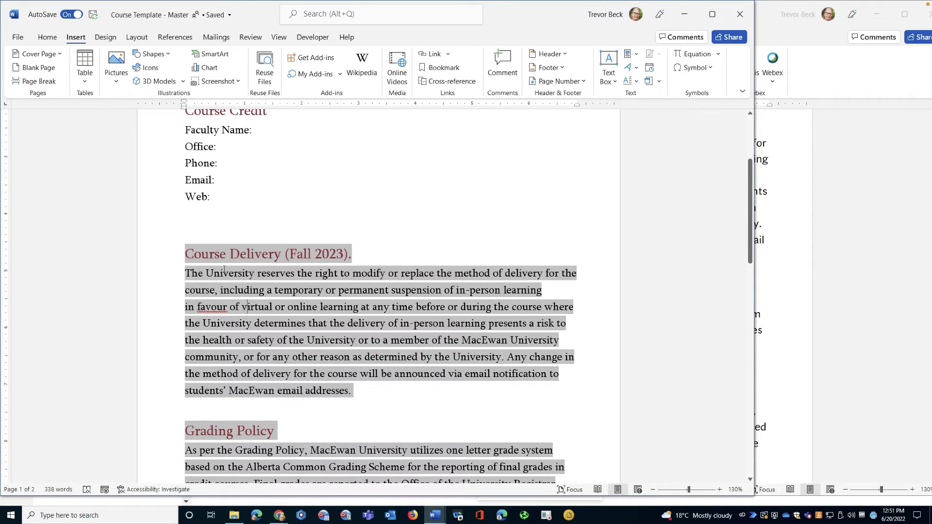
scroll(410, 271, "down", 2)
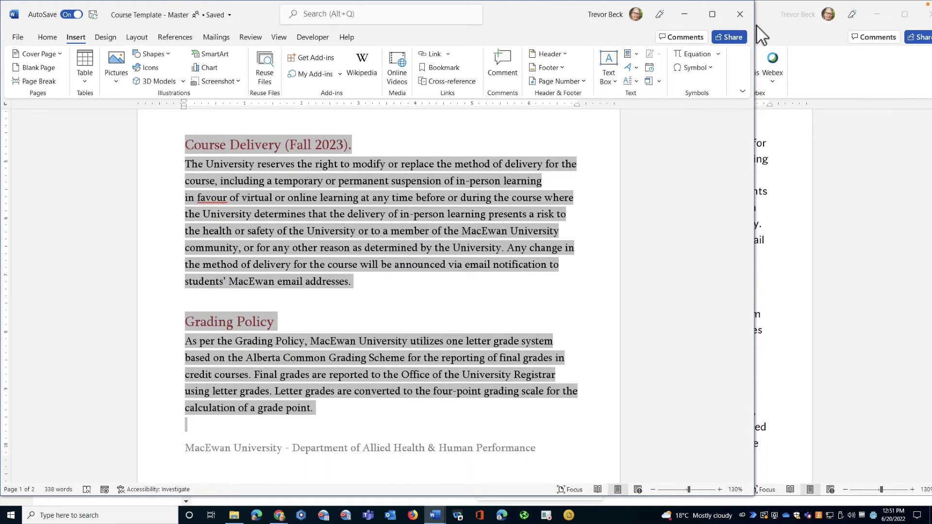
left_click(741, 16)
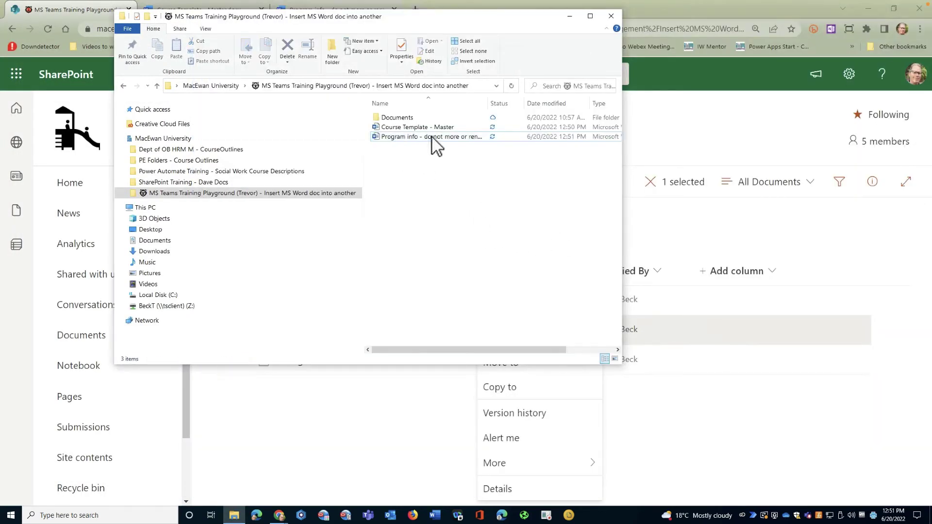
- Copy Course Template - Master and paste it into the Documents folder
left_click(422, 129)
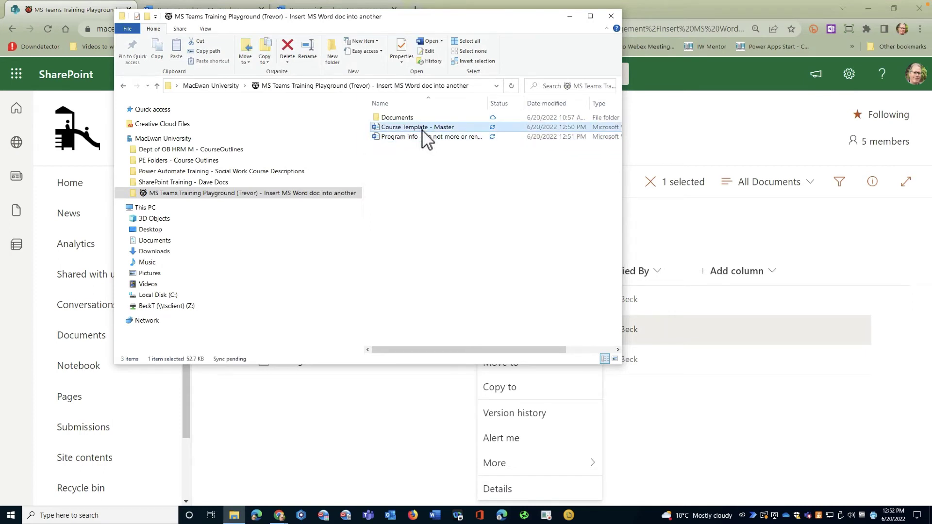
right_click(421, 129)
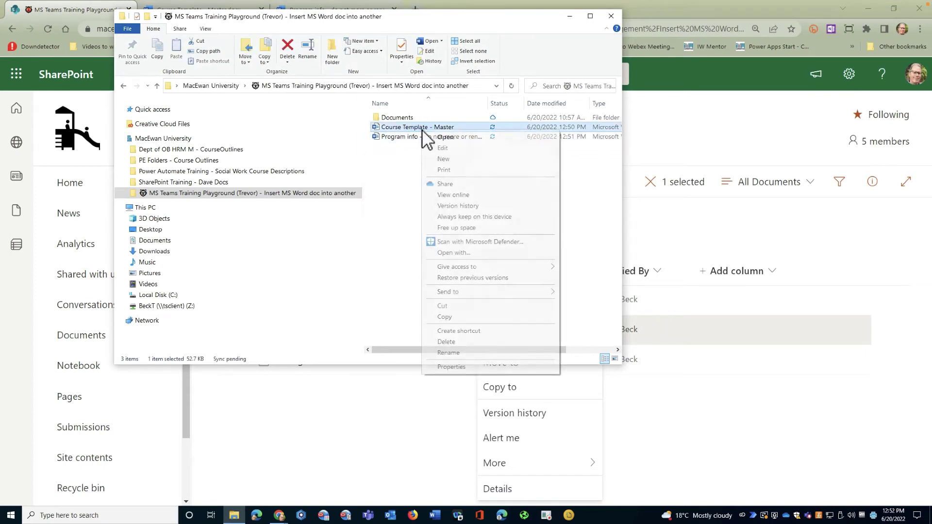
left_click(485, 311)
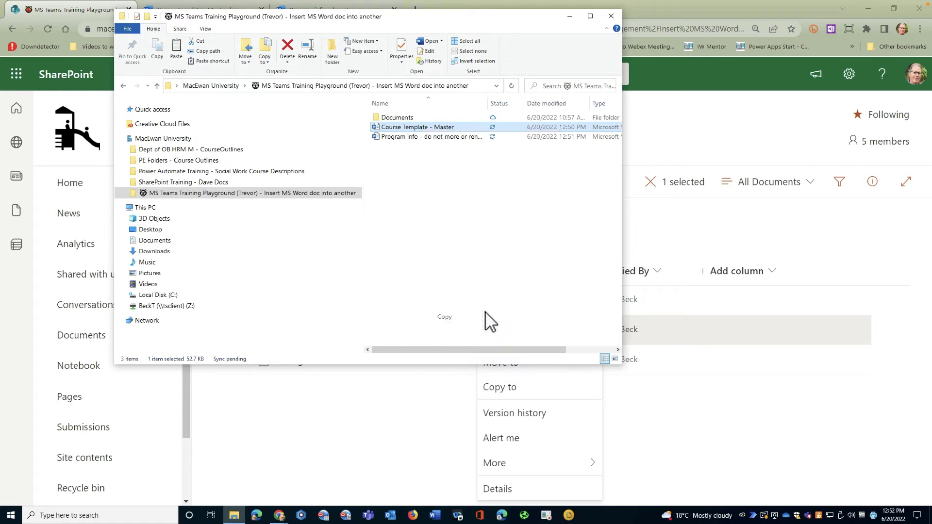
left_click(396, 118)
double_click(396, 119)
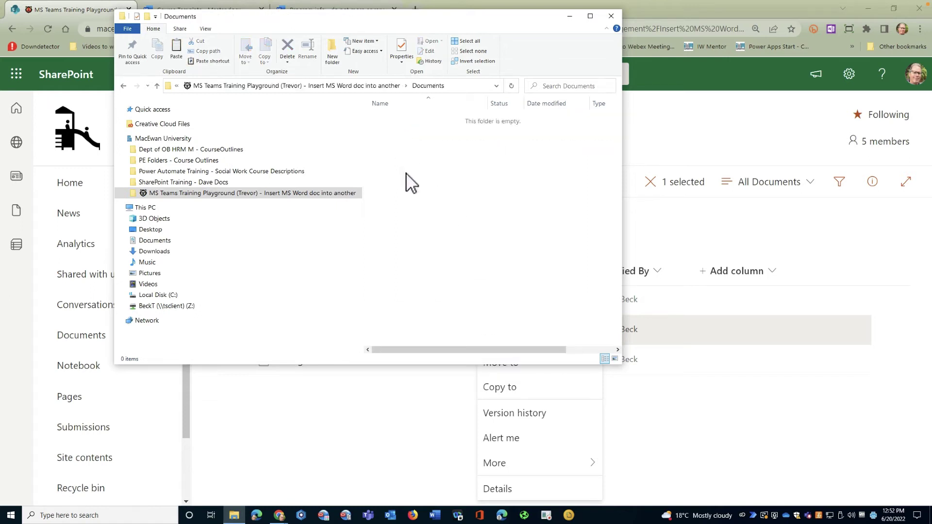
key("ctrl+v")
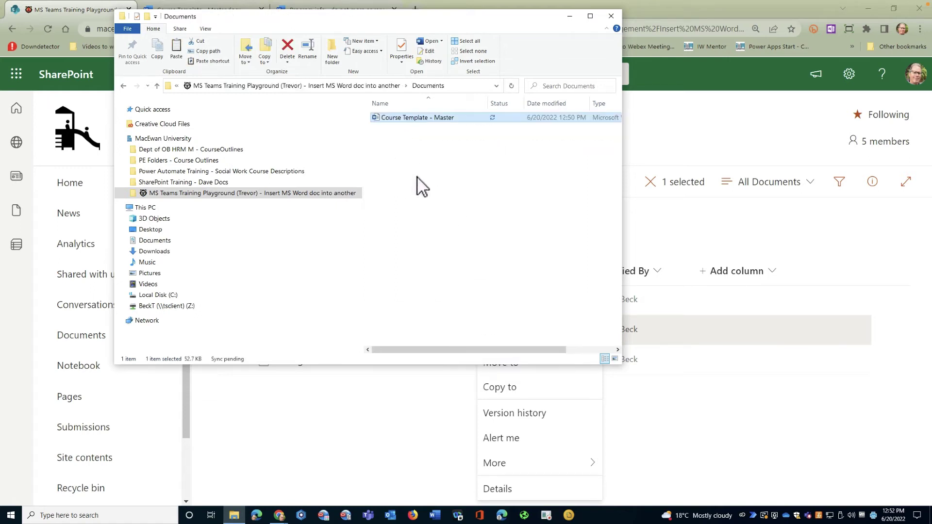
key("ctrl+v")
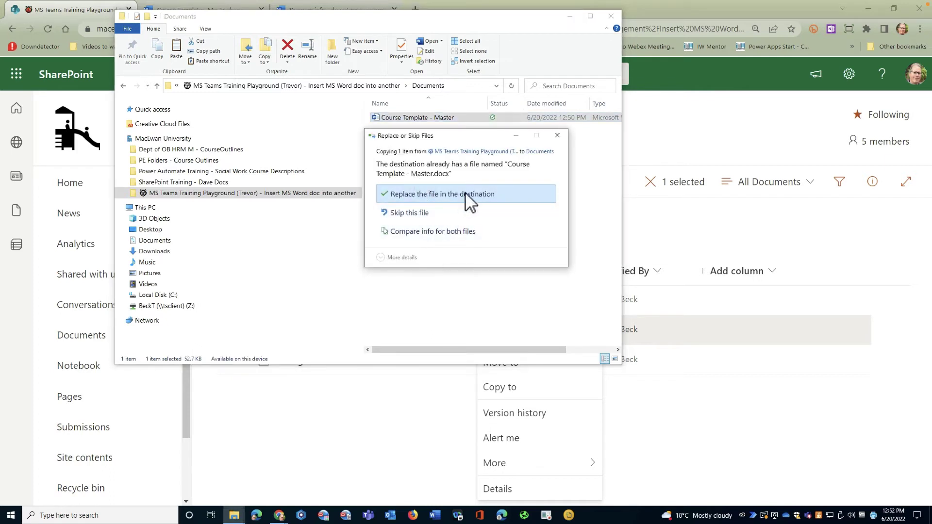
left_click(558, 135)
- Rename the pasted template copy to File 1 and open it in Word
left_click(418, 118)
type("File 1")
key("Return")
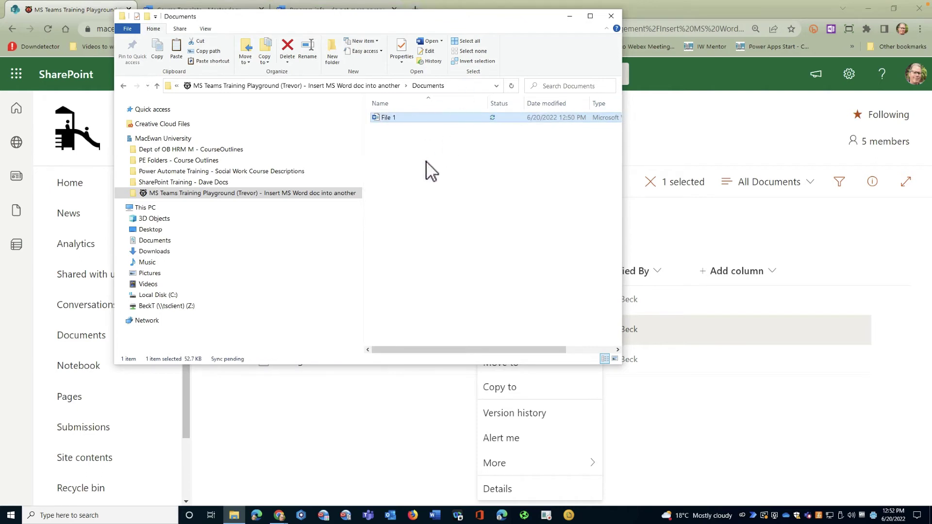
left_click(416, 119)
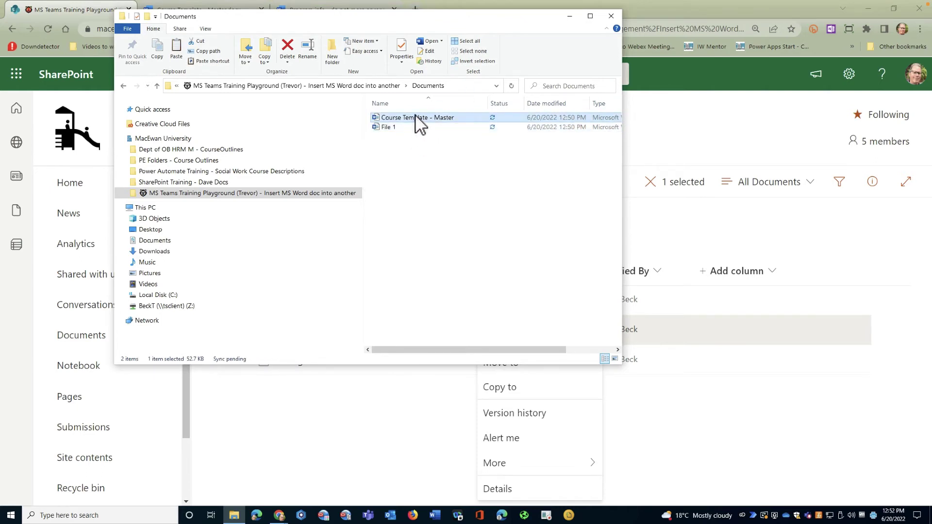
key("Down")
key("Return")
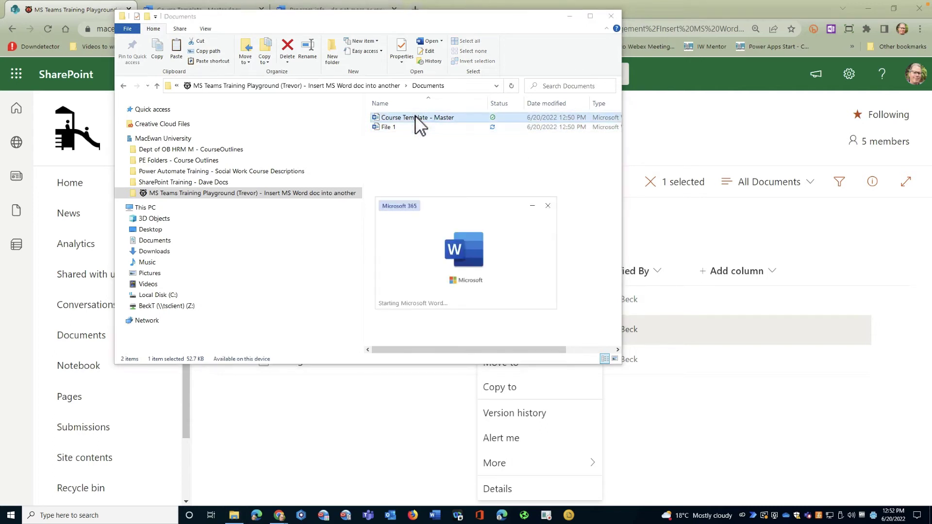
- Rename the remaining Course Template - Master file to File 2
right_click(416, 119)
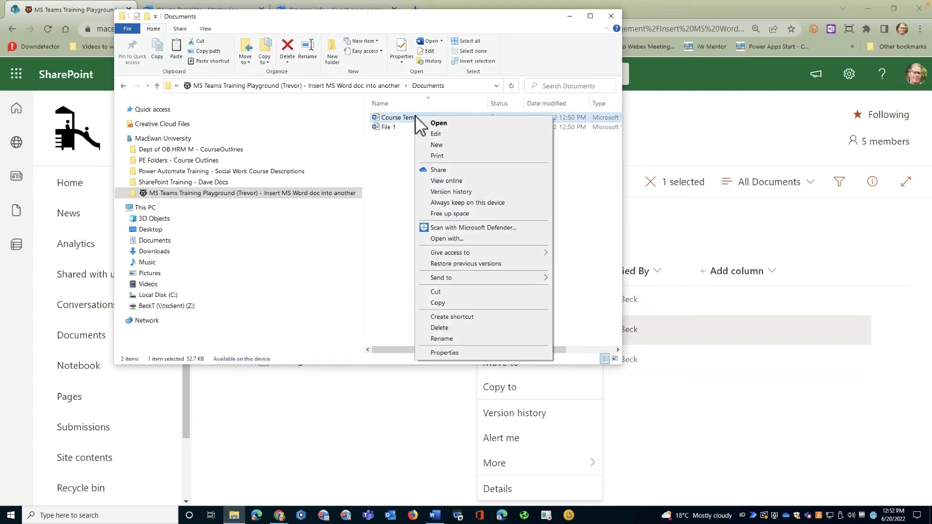
left_click(448, 339)
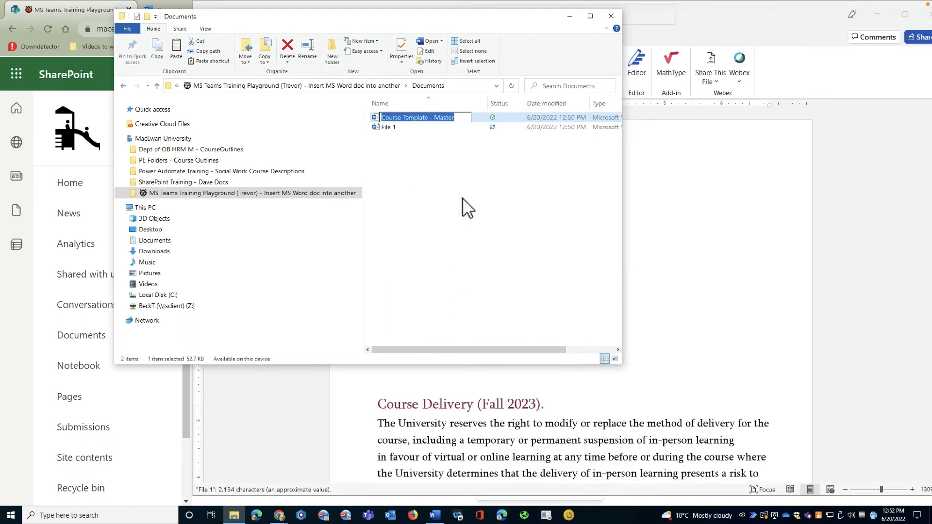
type("Fiel")
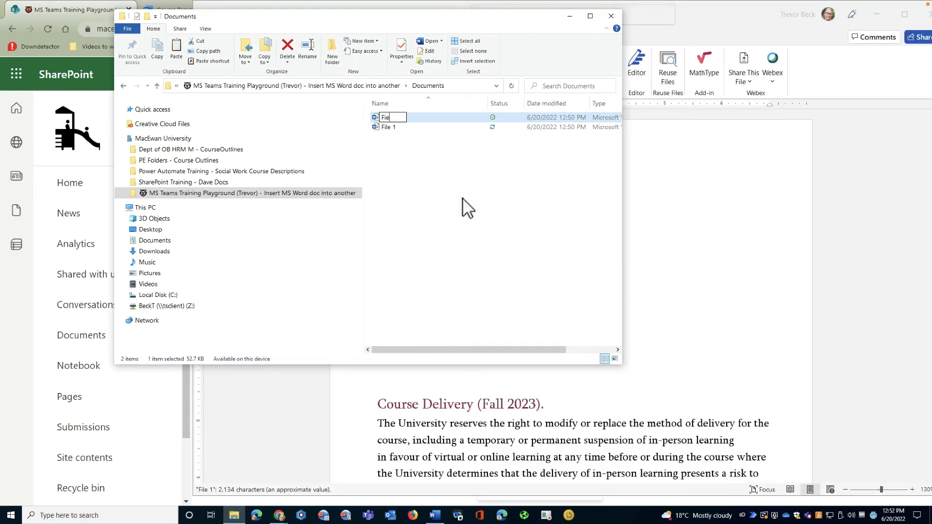
key("BackSpace")
key("BackSpace")
type("le 2")
key("Return")
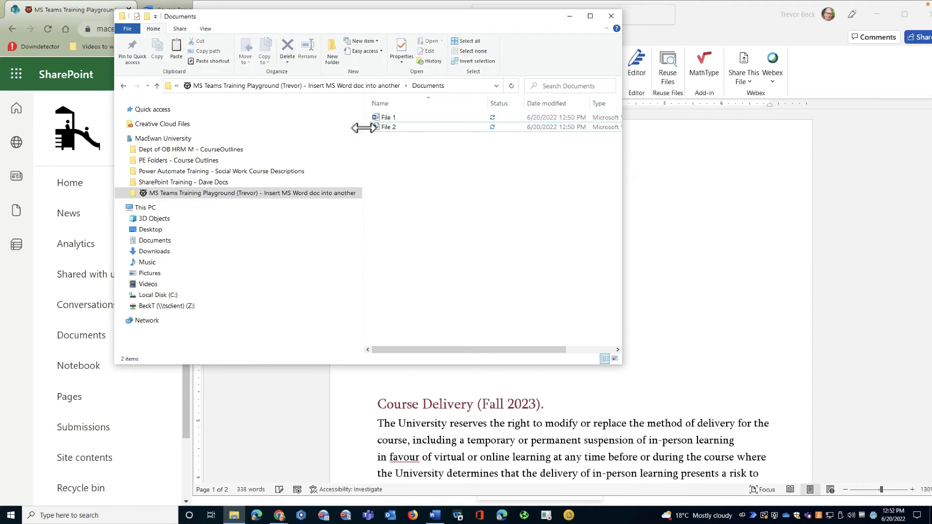
- Open File 1 and toggle field codes to reveal the INCLUDETEXT field pointing to SharePoint
left_click(382, 121)
double_click(380, 120)
scroll(520, 287, "down", 1)
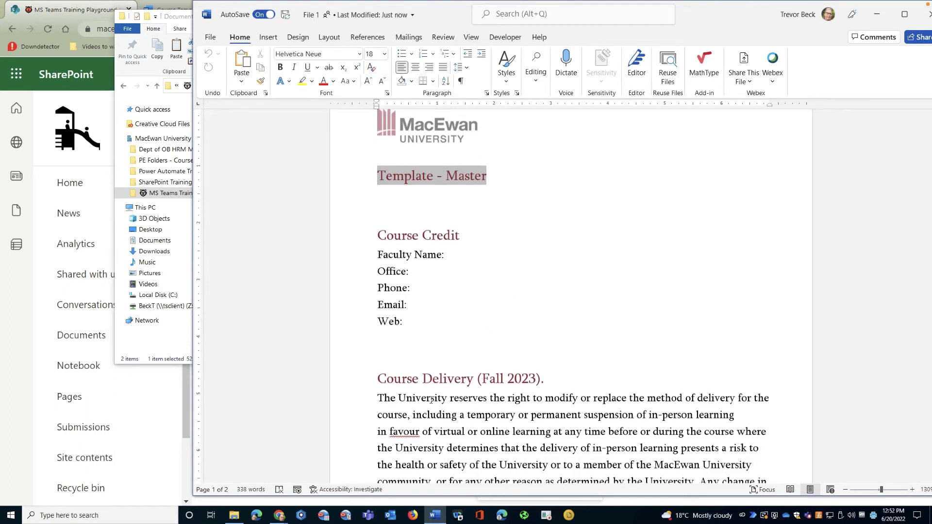
right_click(415, 375)
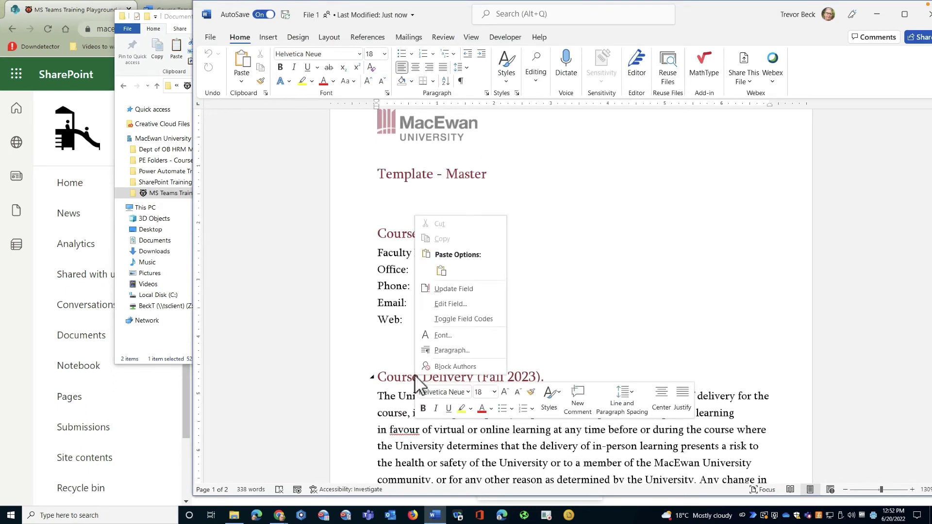
left_click(455, 318)
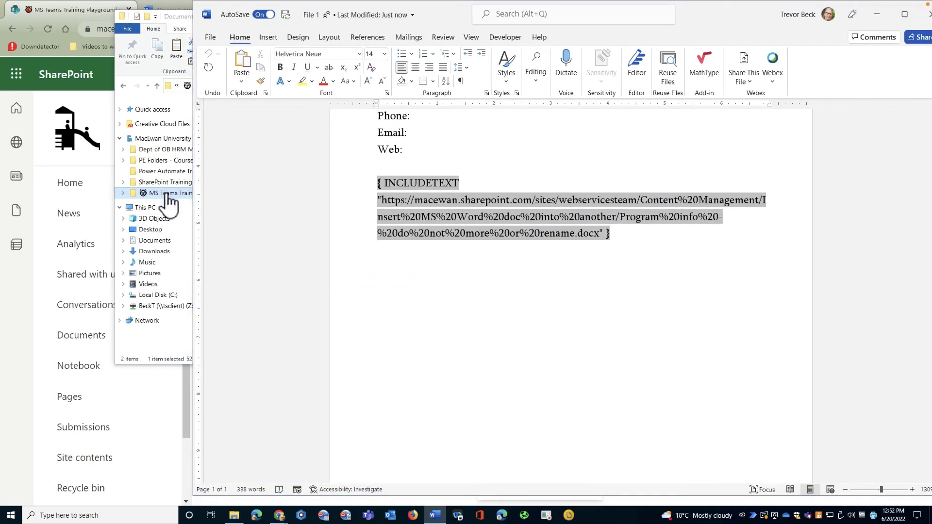
- Find Program info - do not more or rename in the site folder and open it in Word
left_click(173, 194)
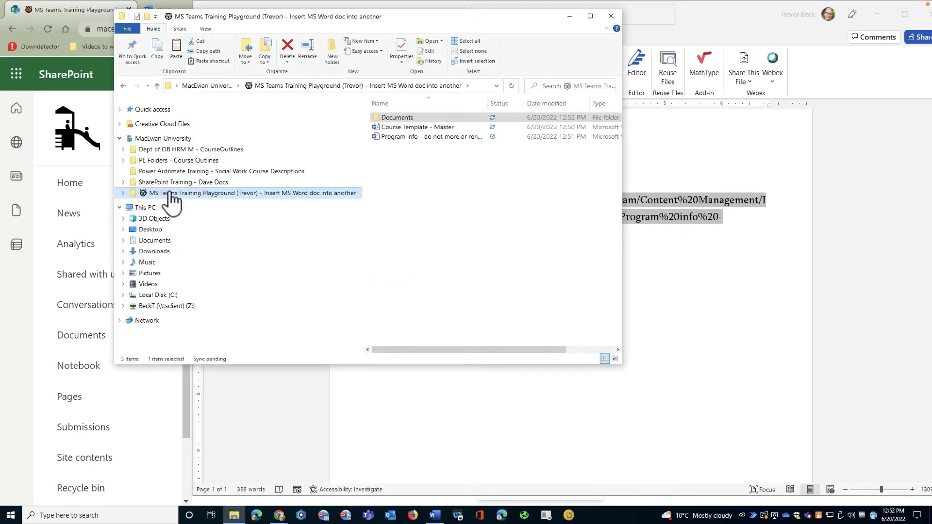
left_click(415, 138)
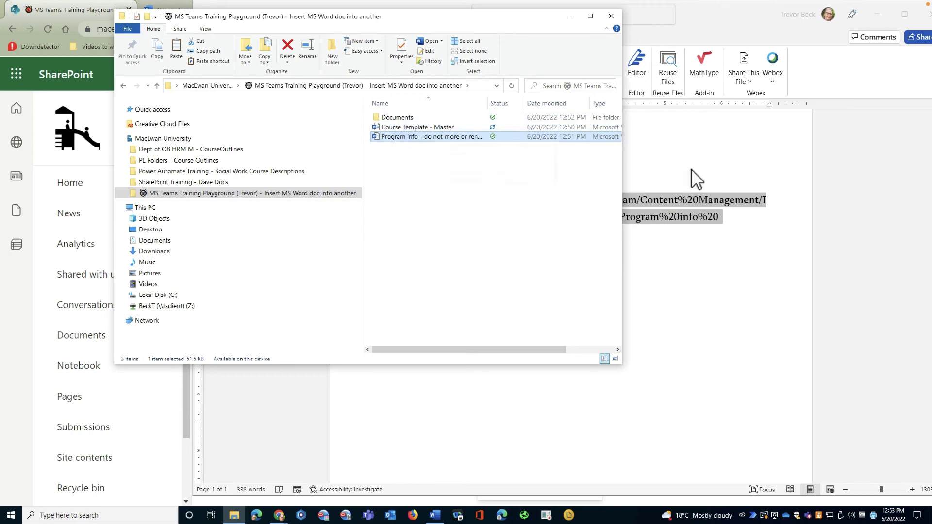
key("alt+Tab")
left_click(161, 201)
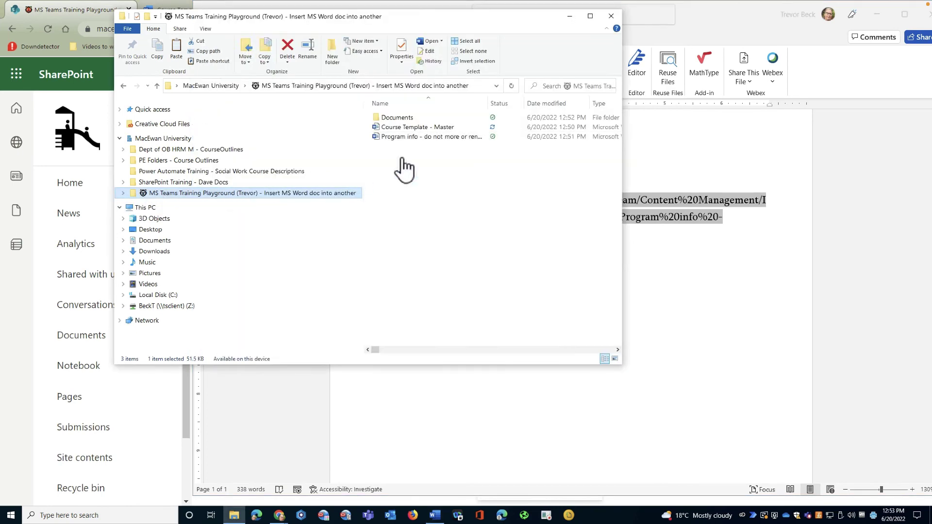
left_click(394, 136)
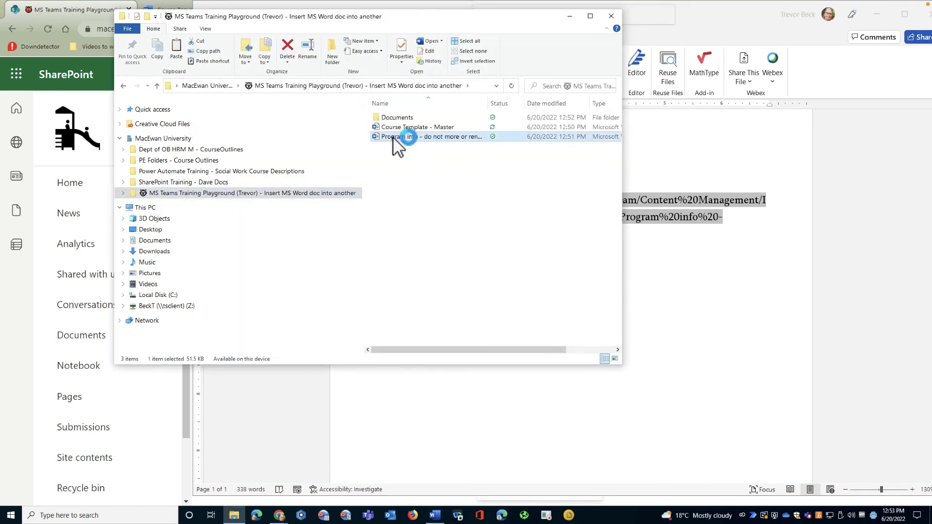
key("alt+Tab")
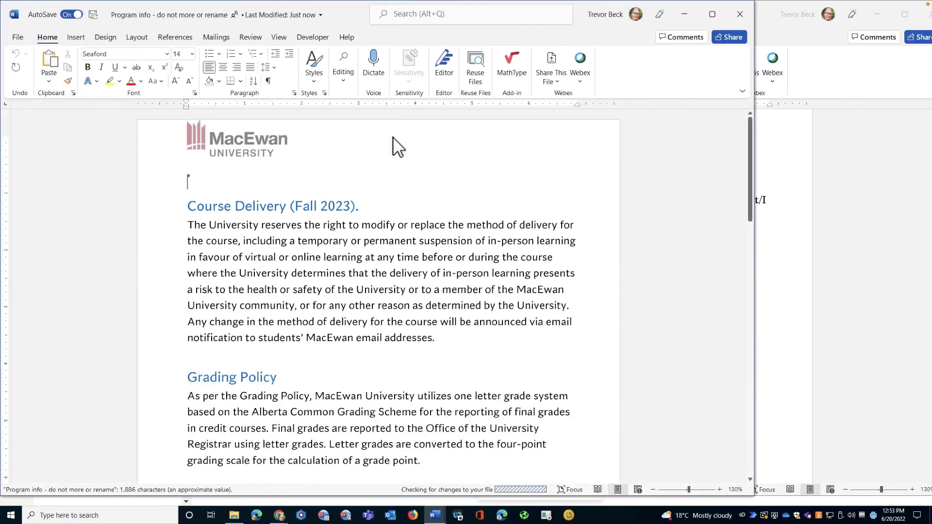
- Change the Program info heading year from 2023 to 2024, then close the file
left_click(350, 205)
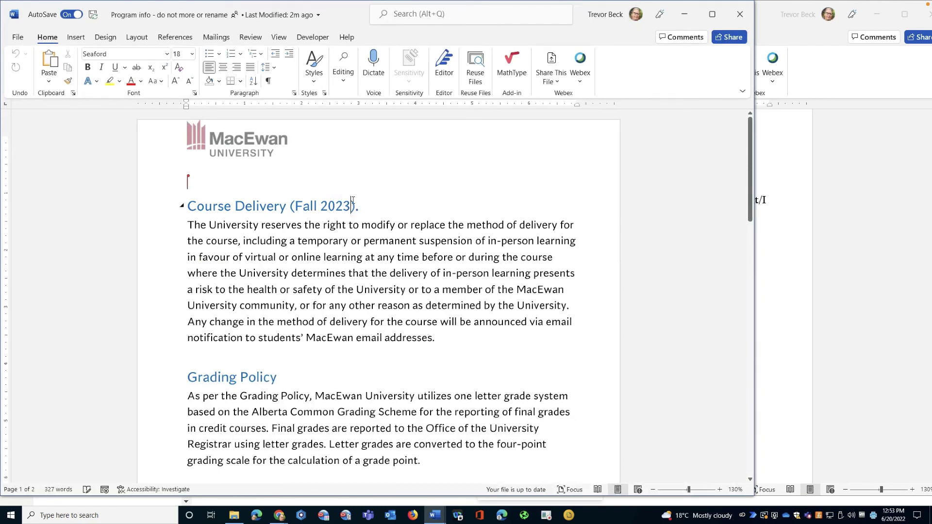
key("BackSpace")
type("4")
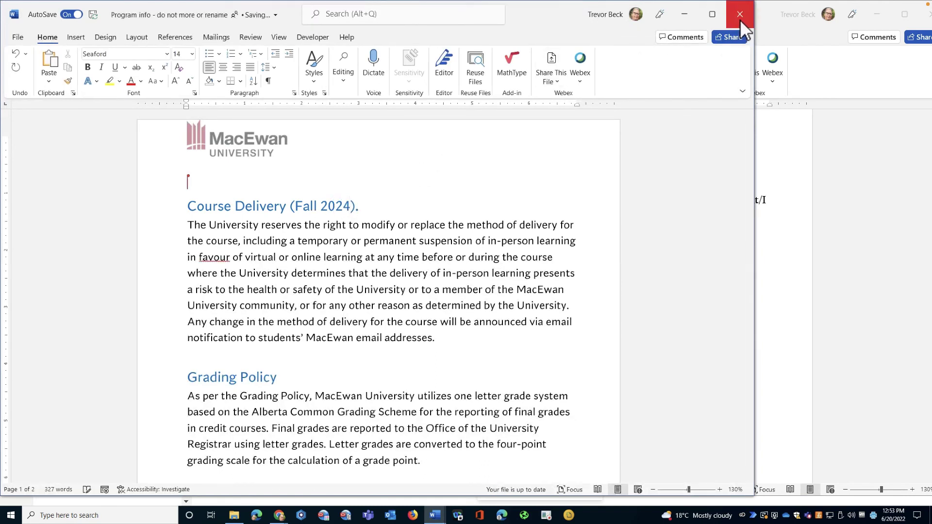
left_click(740, 15)
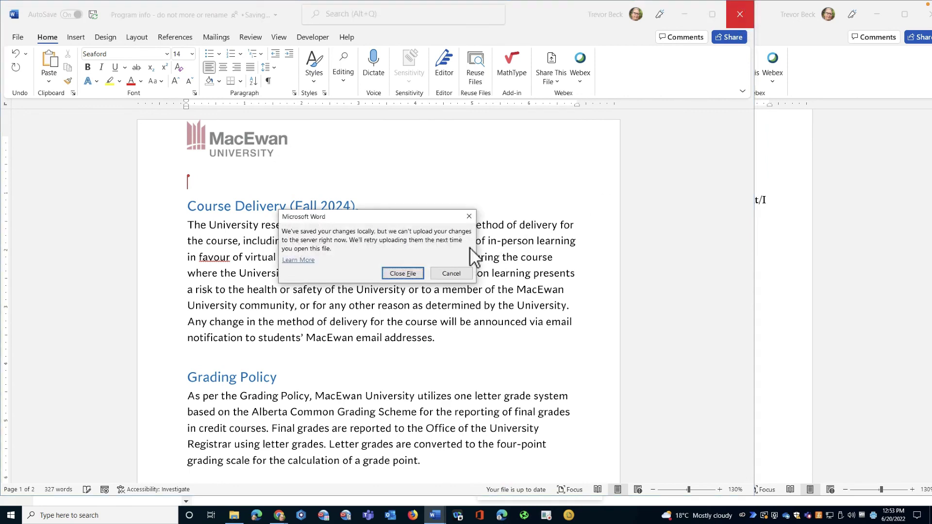
left_click(394, 274)
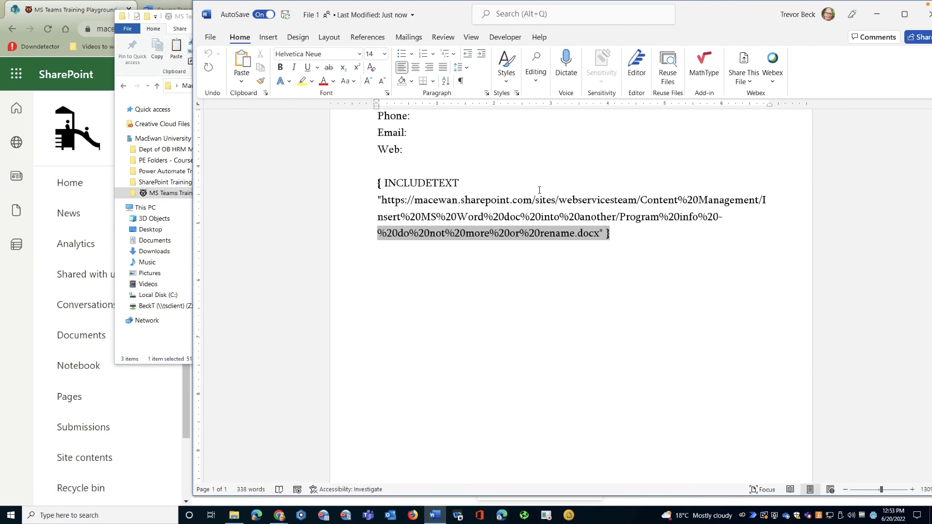
- Show the INCLUDETEXT field's result and update it from Program info, accepting the security notice
right_click(435, 189)
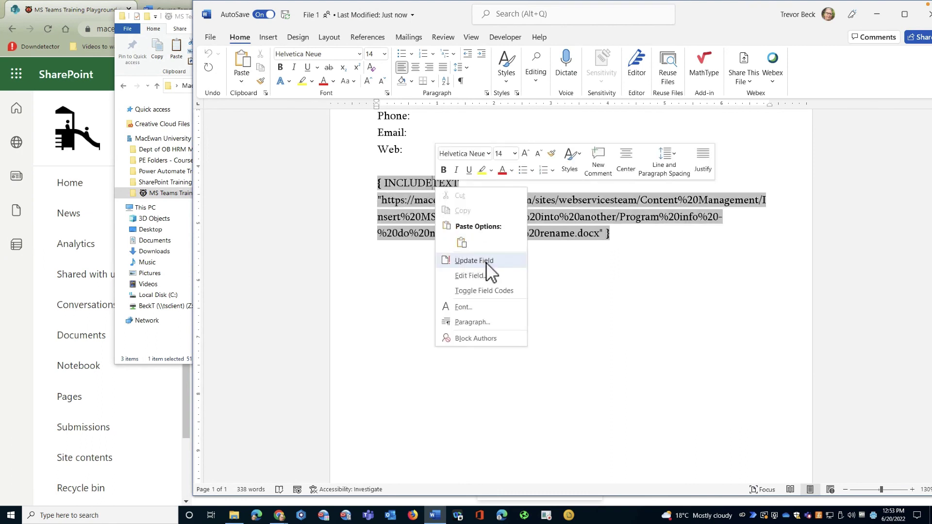
left_click(486, 287)
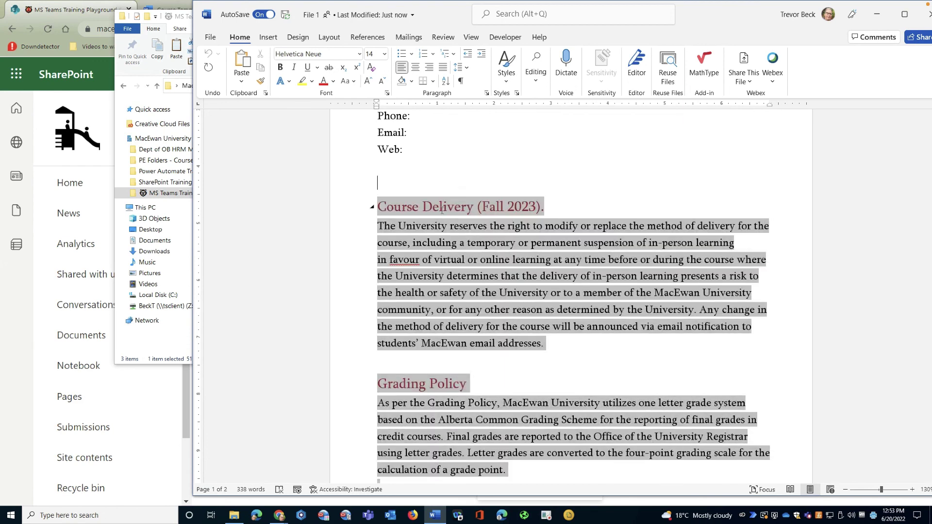
right_click(415, 209)
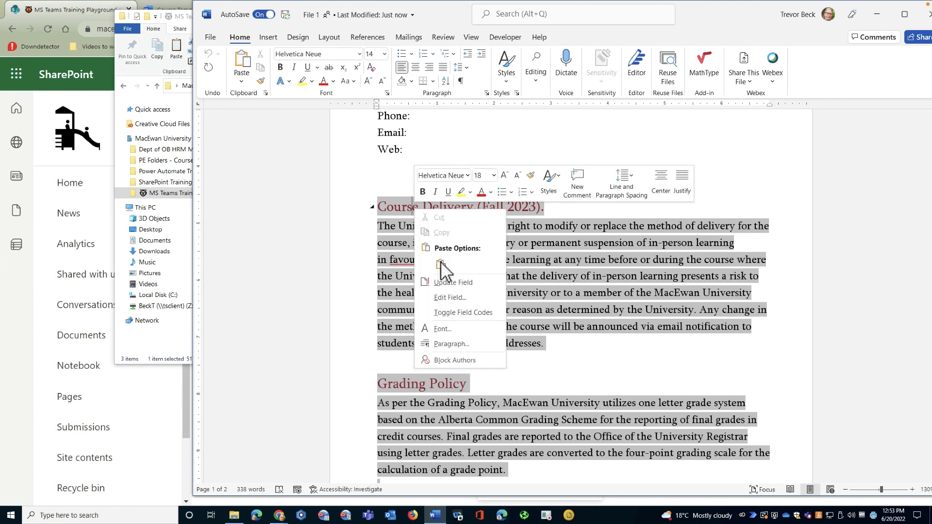
left_click(456, 279)
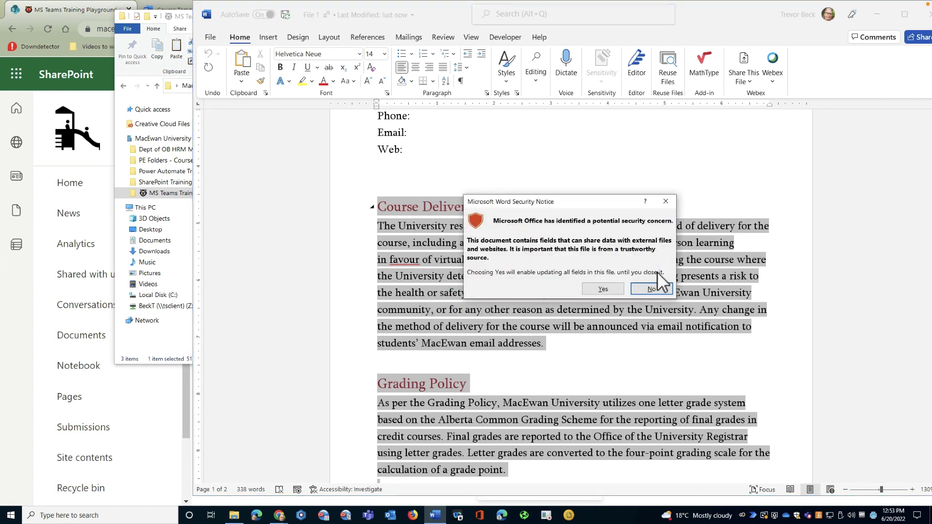
left_click(604, 288)
scroll(605, 288, "down", 8)
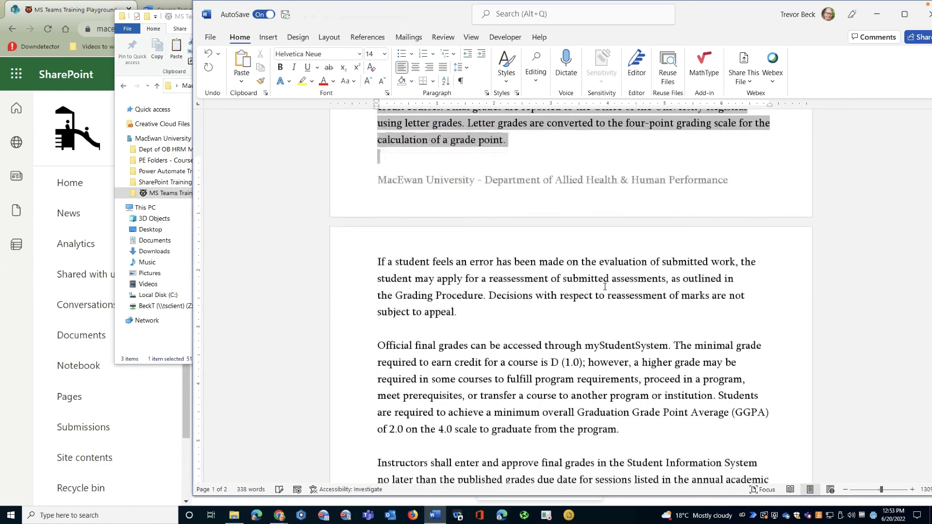
scroll(605, 286, "up", 1)
scroll(604, 287, "up", 7)
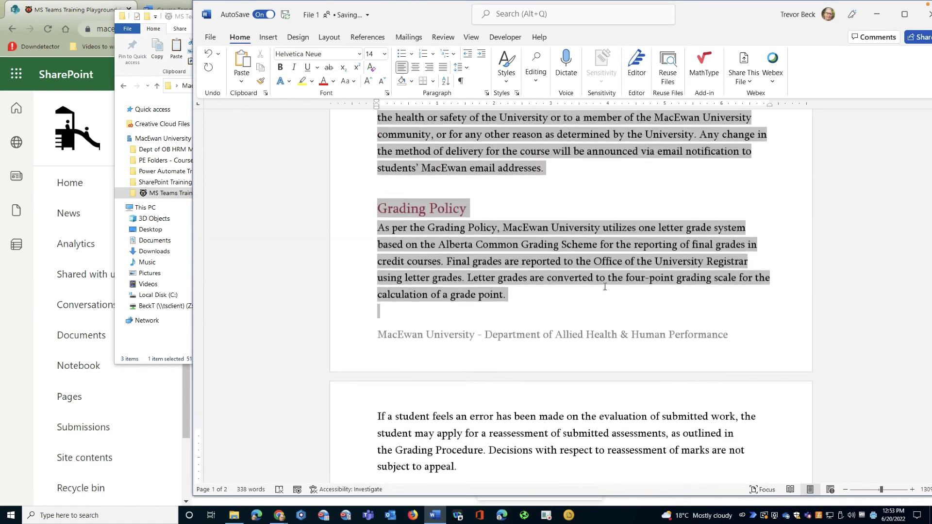
scroll(604, 286, "up", 1)
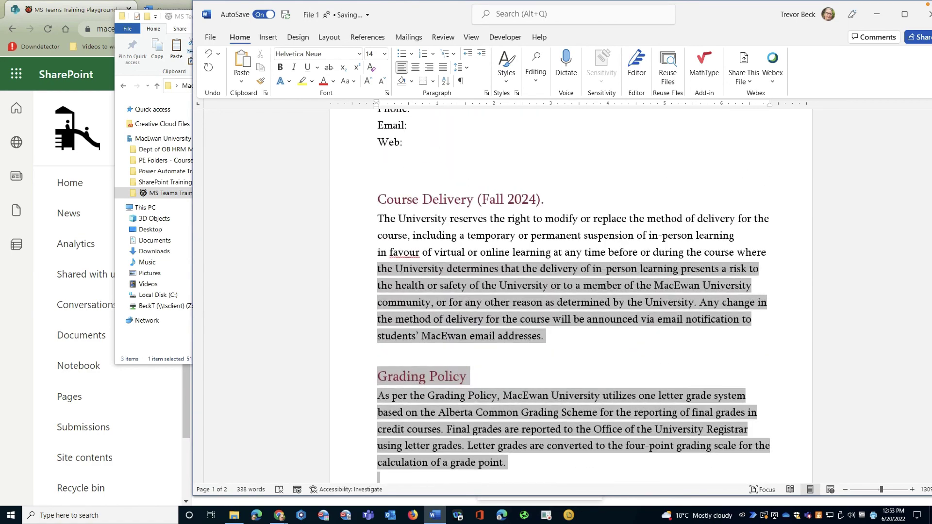